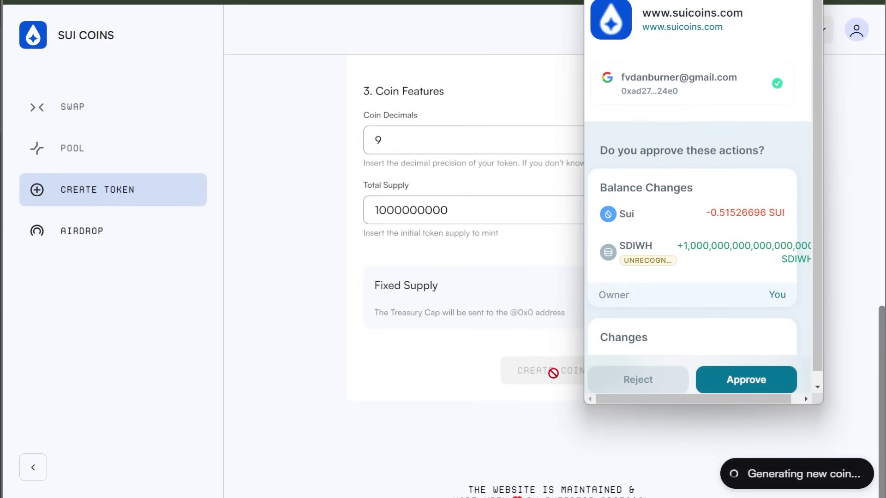
Step: Approve the wallet transaction minting the SDIWH coin supply
{"action": "left_click", "coordinate": [757, 382]}
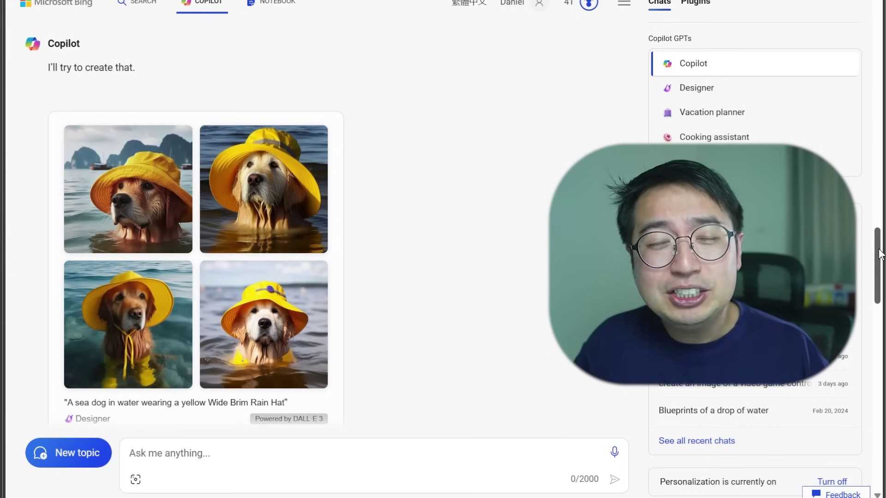
{"action": "scroll", "coordinate": [867, 289], "scroll_direction": "down", "scroll_amount": 5}
{"action": "scroll", "coordinate": [861, 321], "scroll_direction": "down", "scroll_amount": 3}
{"action": "scroll", "coordinate": [862, 321], "scroll_direction": "down", "scroll_amount": 4}
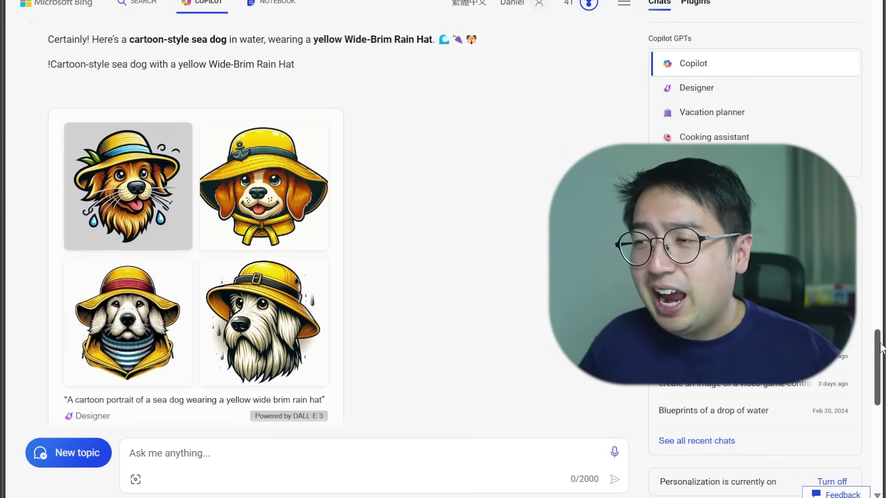
{"action": "left_click_drag", "start_coordinate": [881, 347], "coordinate": [877, 427]}
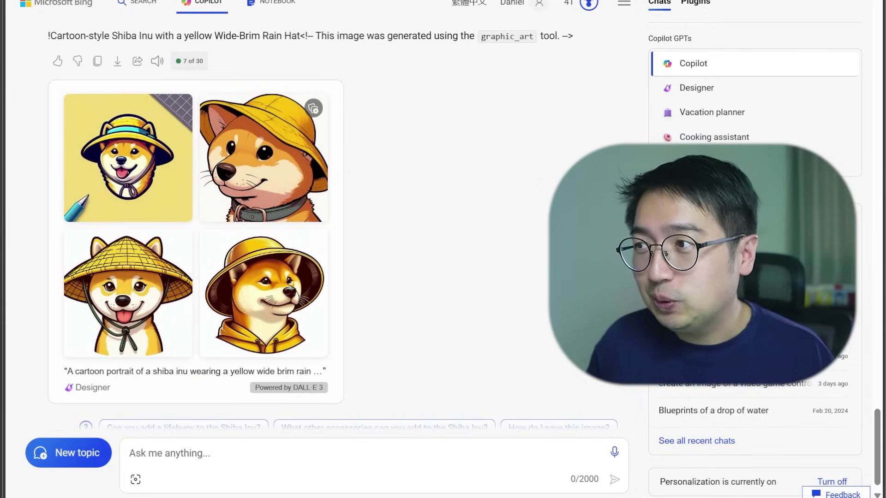
Step: Enlarge the Shiba Inu with yellow rain hat and collar image
{"action": "left_click", "coordinate": [249, 189]}
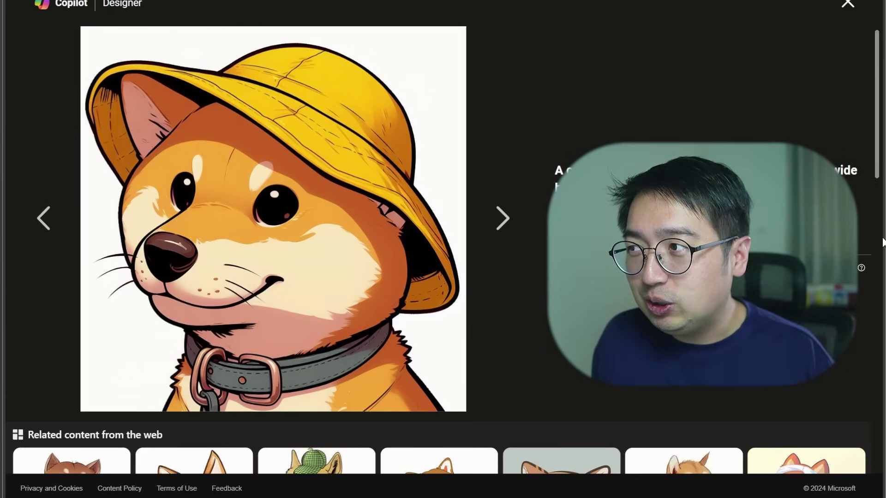
{"action": "scroll", "coordinate": [443, 277], "scroll_direction": "down", "scroll_amount": 5}
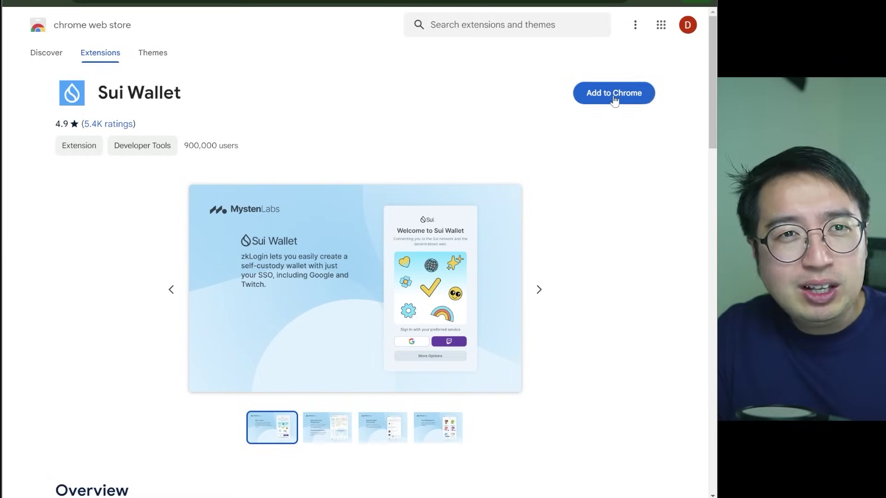
Step: Add the Sui Wallet extension to Chrome
{"action": "left_click", "coordinate": [614, 95]}
{"action": "left_click", "coordinate": [408, 99]}
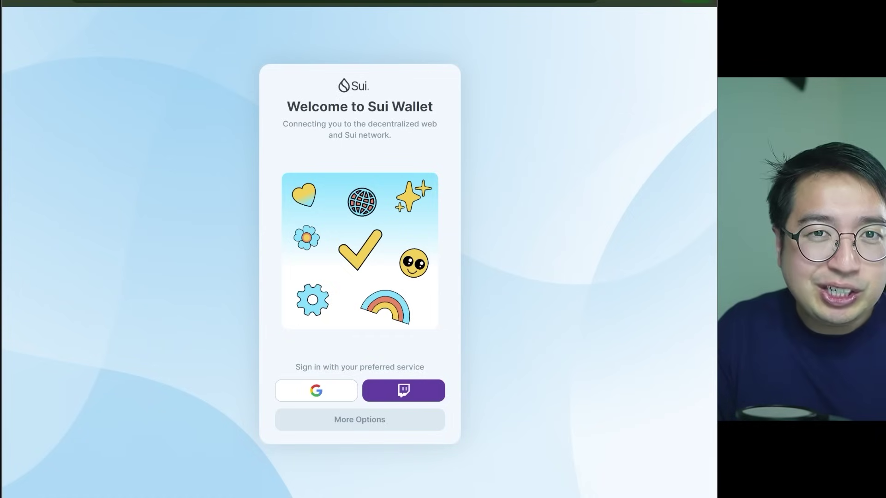
Step: Sign in to Sui Wallet with the existing Google account and acknowledge the security advice
{"action": "left_click", "coordinate": [305, 393]}
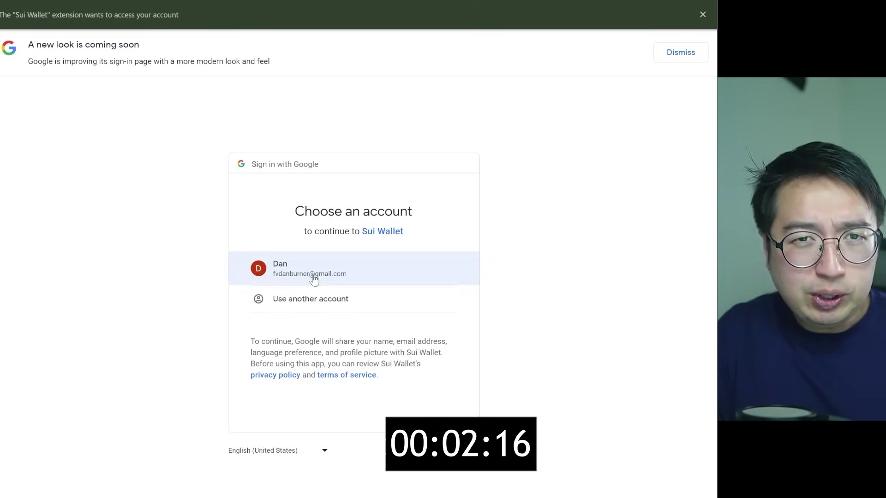
{"action": "left_click", "coordinate": [313, 278]}
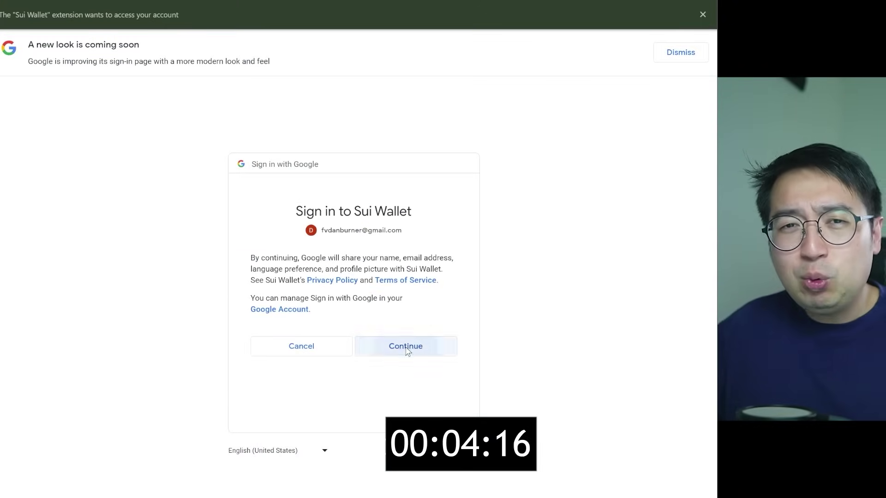
{"action": "left_click", "coordinate": [407, 350]}
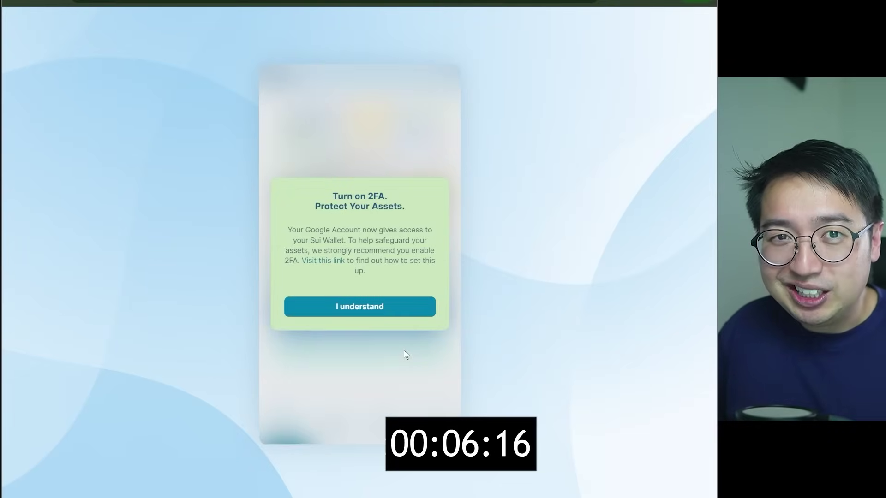
{"action": "left_click", "coordinate": [391, 314]}
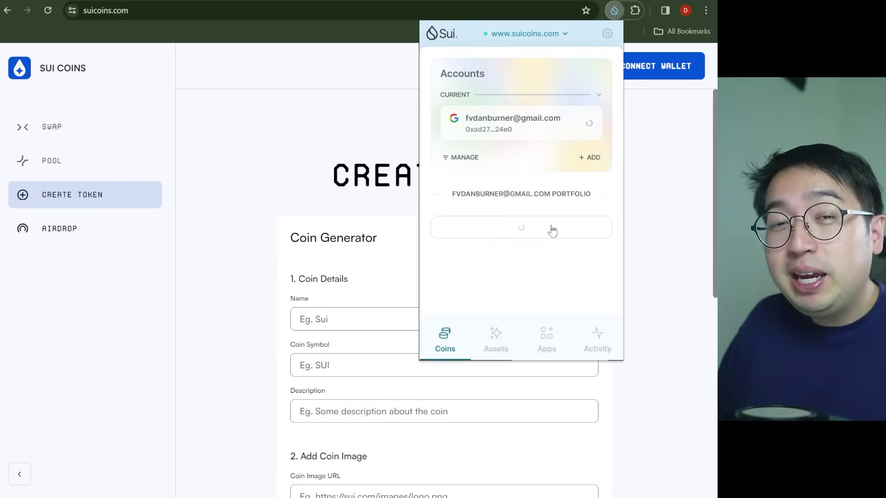
Step: Connect Sui Wallet and fill the coin name, SDIWH symbol and description
{"action": "left_click", "coordinate": [642, 197]}
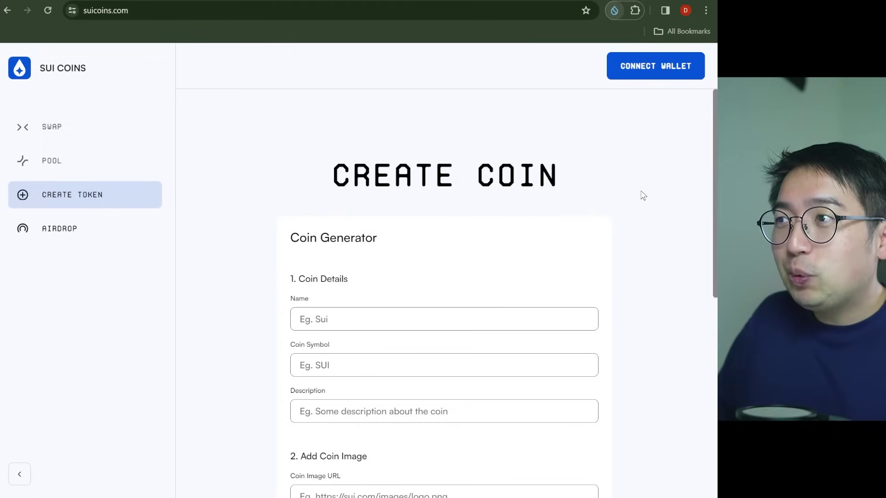
{"action": "left_click", "coordinate": [637, 67]}
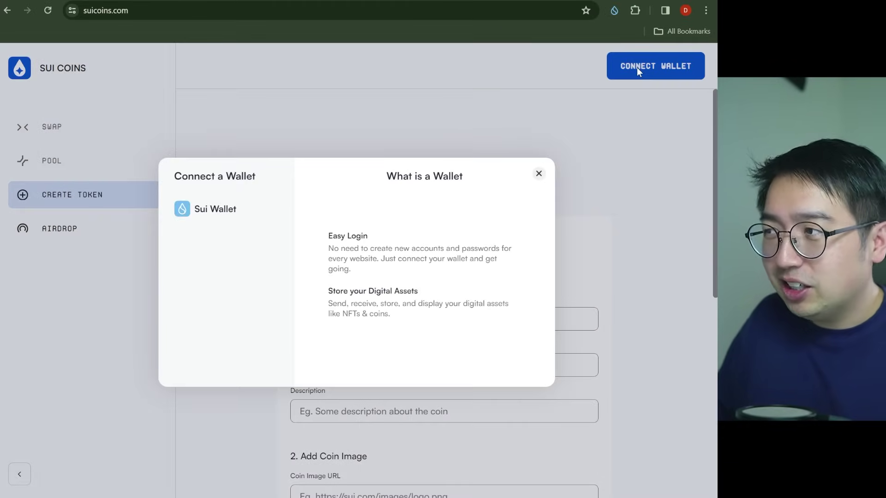
{"action": "type", "text": "Sea Dog"}
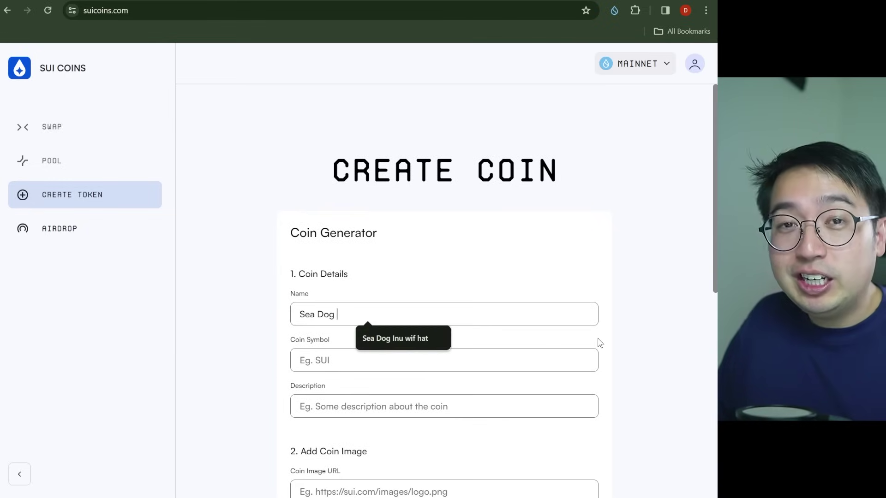
{"action": "type", "text": " hat"}
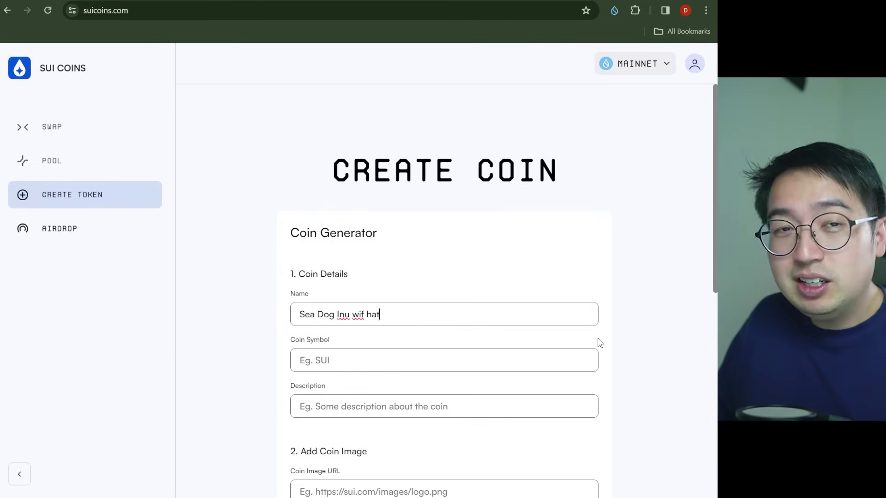
{"action": "key", "text": "Tab"}
{"action": "type", "text": "SDIWH"}
{"action": "key", "text": "Tab"}
{"action": "type", "text": "sh"}
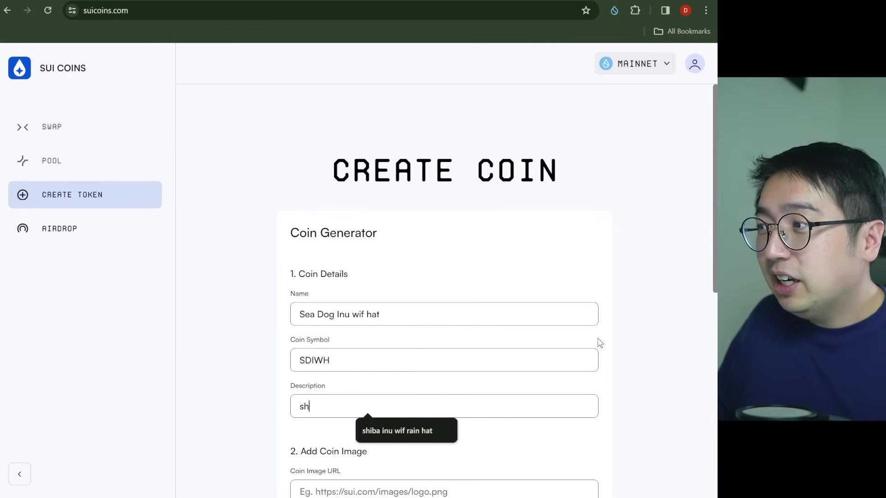
{"action": "type", "text": "ain hat"}
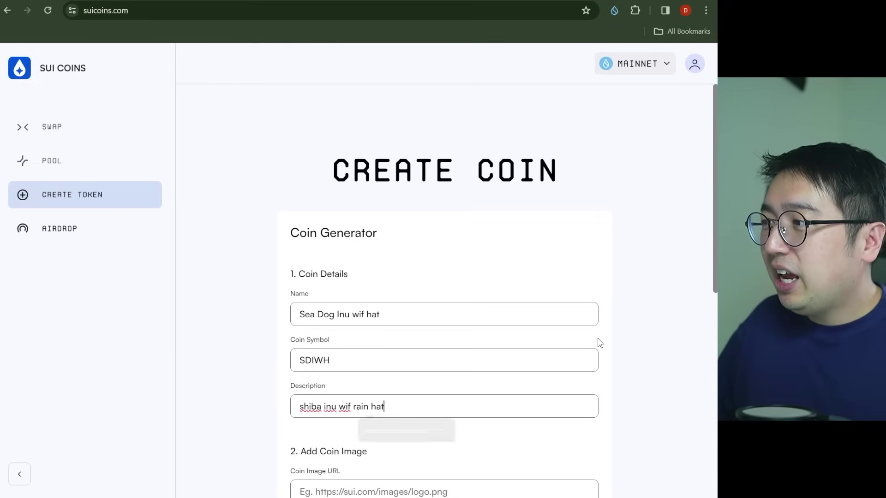
{"action": "scroll", "coordinate": [443, 351], "scroll_direction": "down", "scroll_amount": 3}
Step: Upload Sea Dog Inu.jfif as the coin logo
{"action": "left_click", "coordinate": [444, 351]}
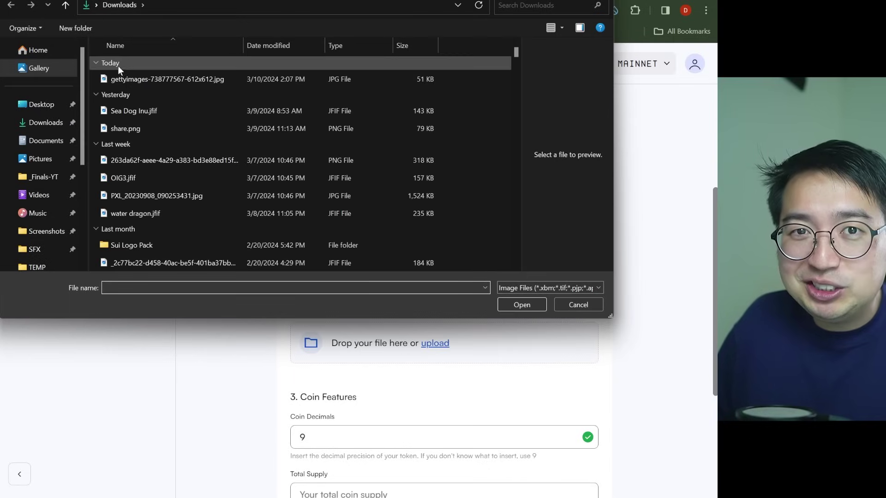
{"action": "left_click", "coordinate": [127, 79]}
{"action": "left_click", "coordinate": [134, 104]}
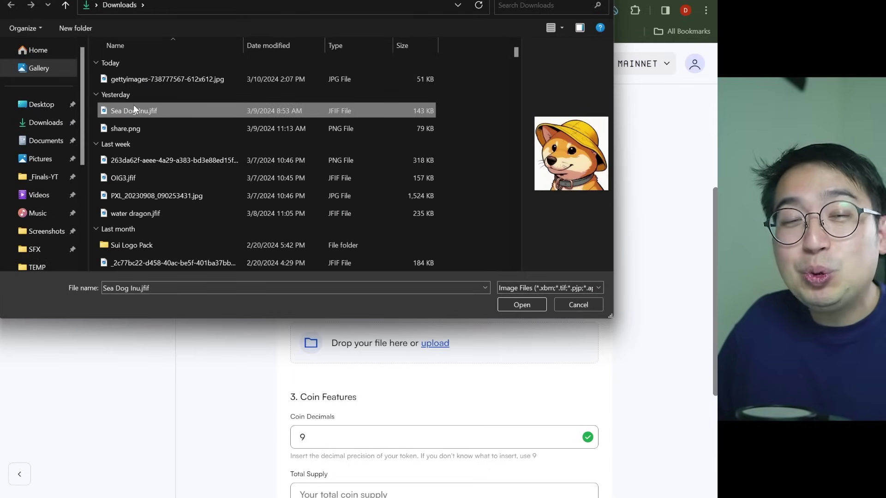
{"action": "left_click", "coordinate": [530, 305]}
{"action": "scroll", "coordinate": [651, 388], "scroll_direction": "down", "scroll_amount": 2}
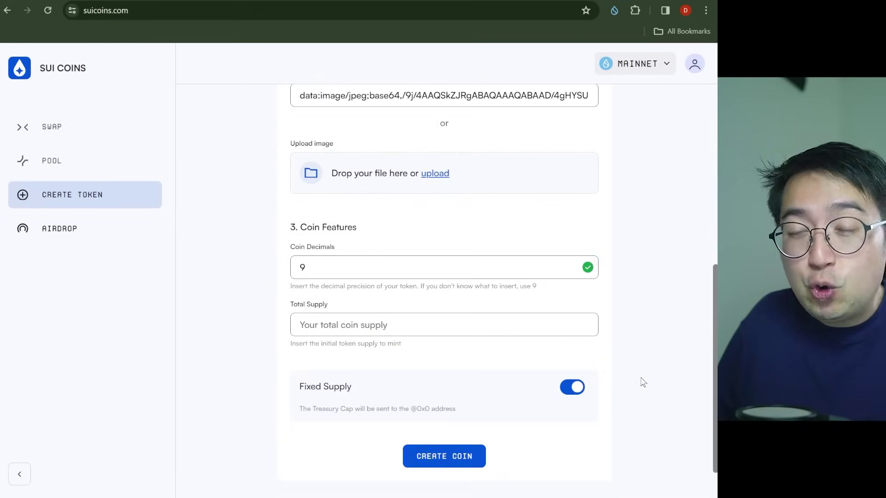
{"action": "scroll", "coordinate": [643, 383], "scroll_direction": "down", "scroll_amount": 1}
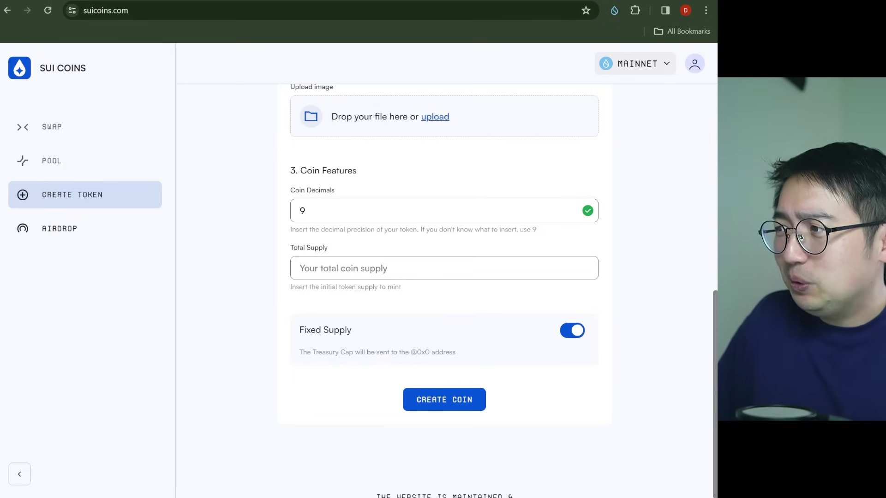
{"action": "type", "text": "1000"}
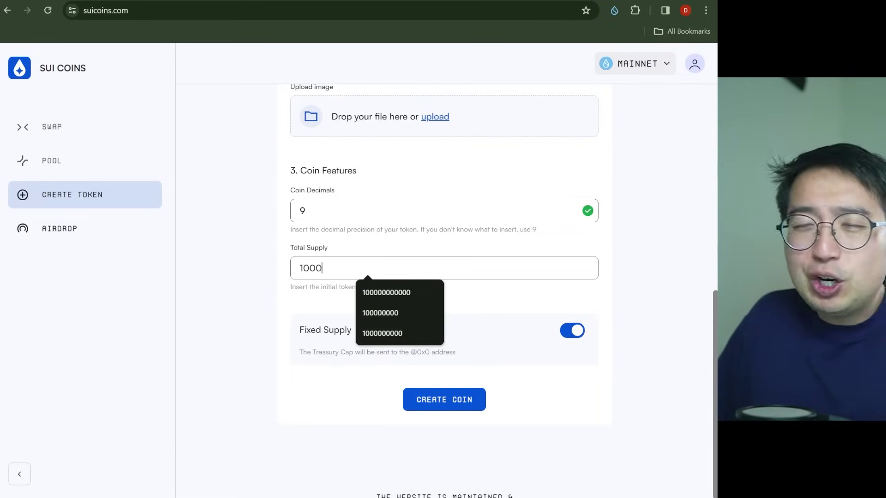
{"action": "type", "text": "0000"}
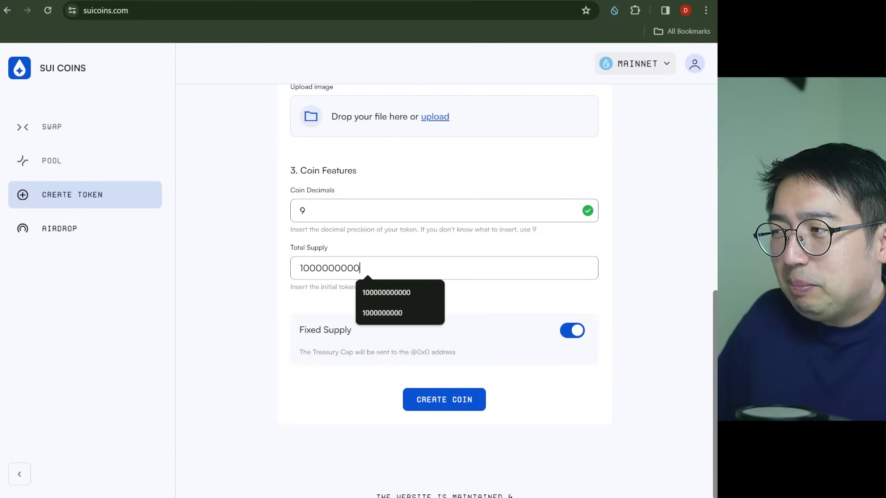
{"action": "left_click", "coordinate": [553, 345]}
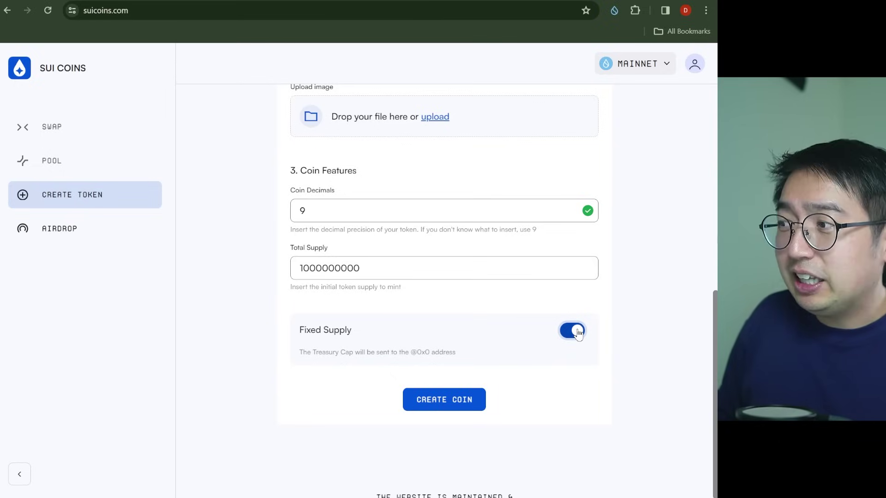
{"action": "left_click", "coordinate": [578, 334]}
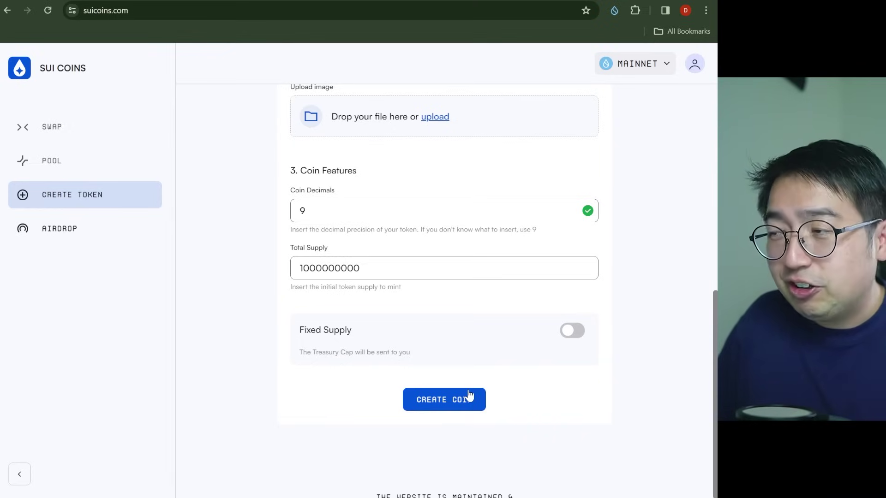
{"action": "left_click", "coordinate": [465, 397]}
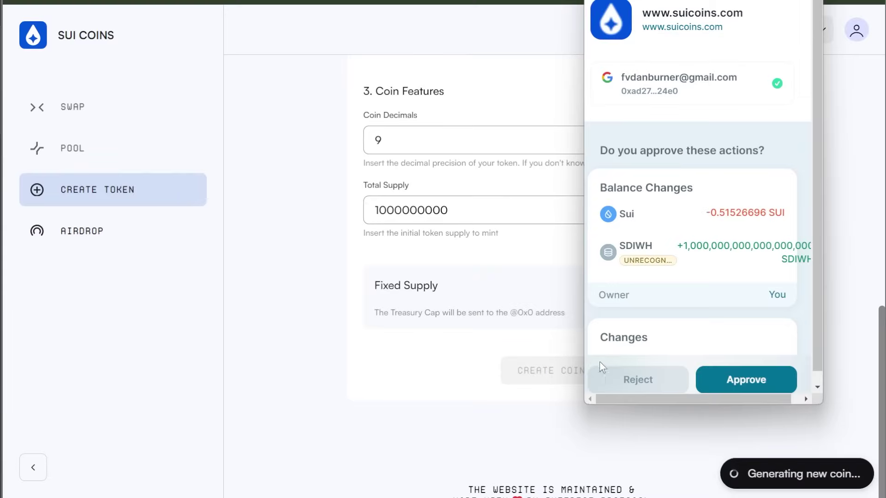
Step: Approve the SDIWH coin-creation transaction in Sui Wallet
{"action": "left_click", "coordinate": [757, 381]}
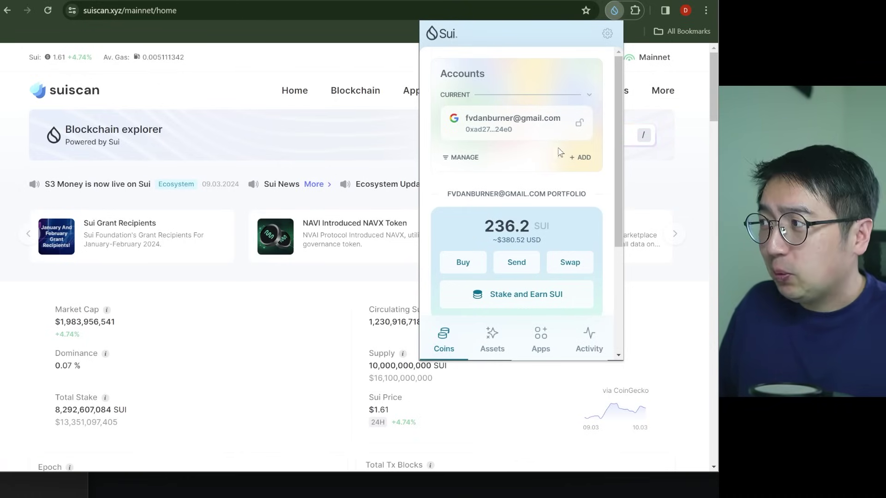
{"action": "mouse_move", "coordinate": [489, 130]}
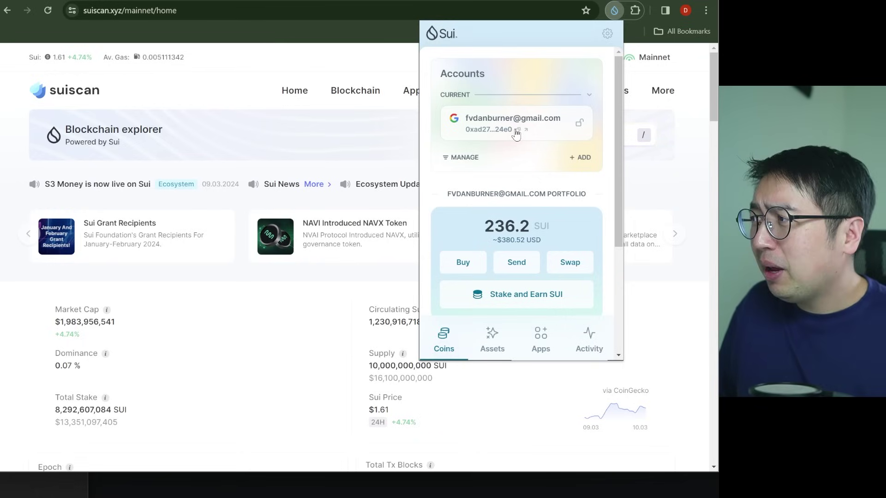
Step: Look up the wallet address in Suiscan to reach the account page
{"action": "left_click", "coordinate": [516, 130]}
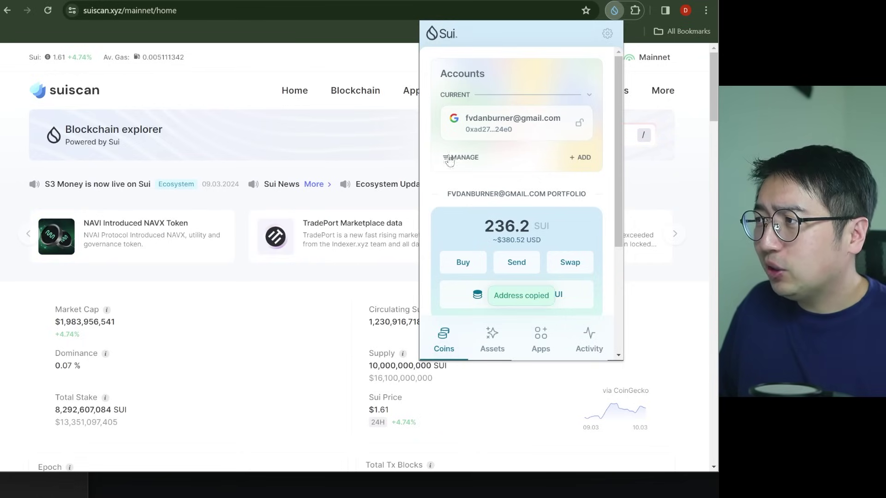
{"action": "left_click", "coordinate": [259, 98]}
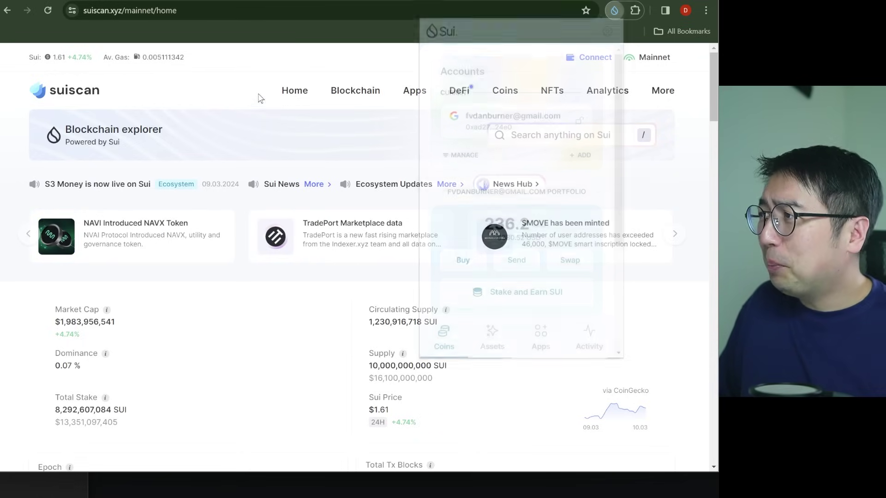
{"action": "left_click", "coordinate": [530, 136]}
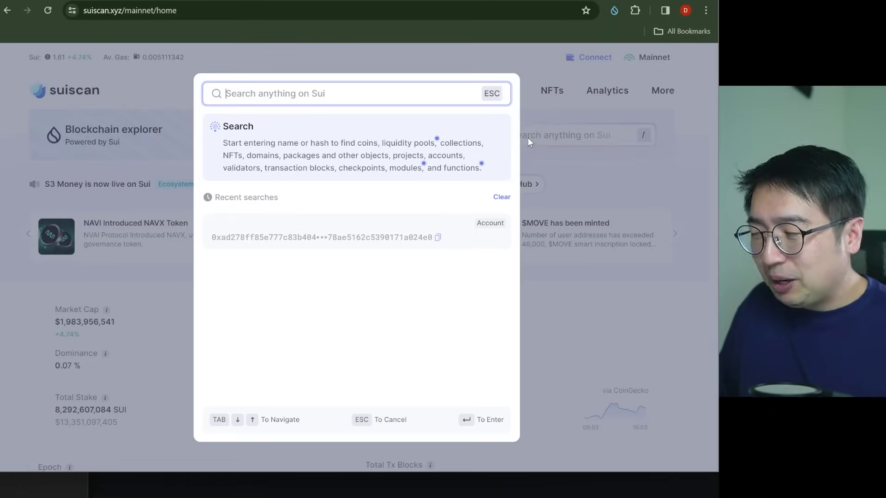
{"action": "key", "text": "ctrl+v"}
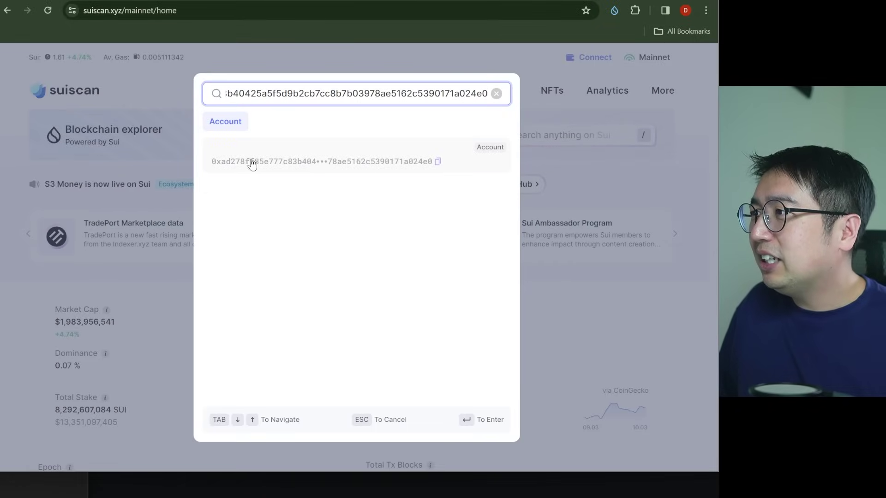
{"action": "left_click", "coordinate": [251, 164]}
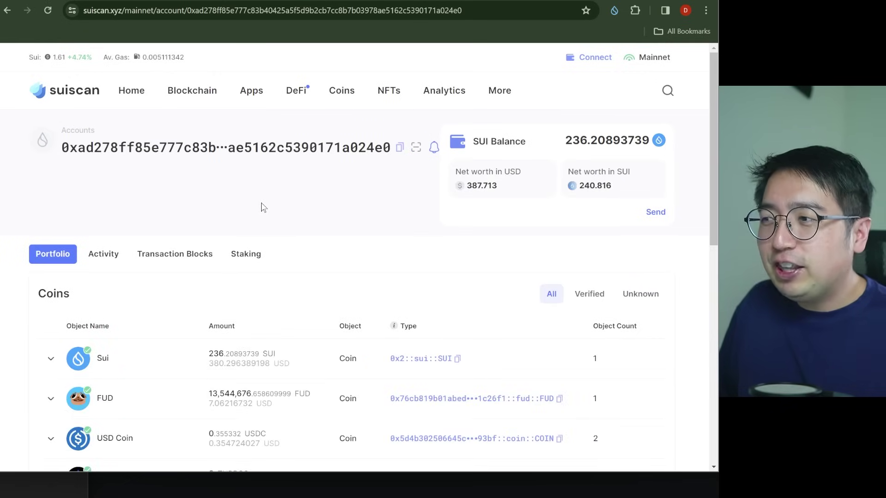
{"action": "scroll", "coordinate": [262, 207], "scroll_direction": "down", "scroll_amount": 1}
{"action": "scroll", "coordinate": [257, 212], "scroll_direction": "down", "scroll_amount": 2}
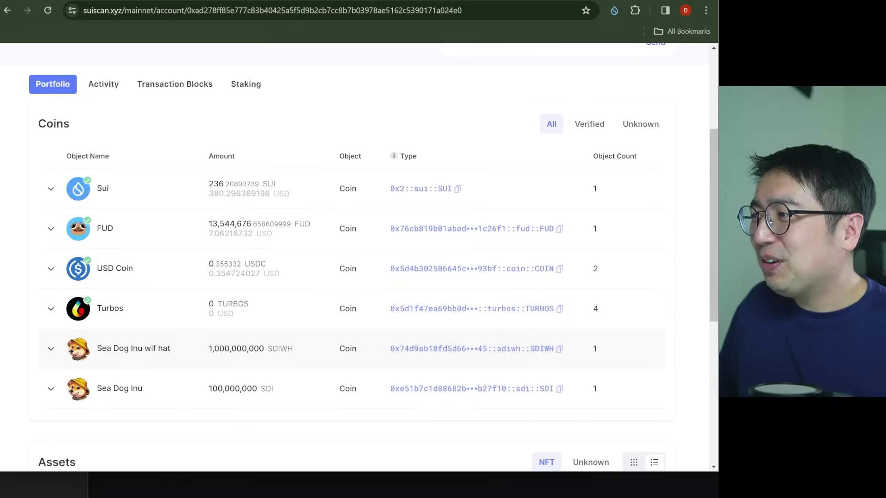
Step: View the Sea Dog Inu wif hat coin details from the holdings
{"action": "left_click", "coordinate": [143, 351]}
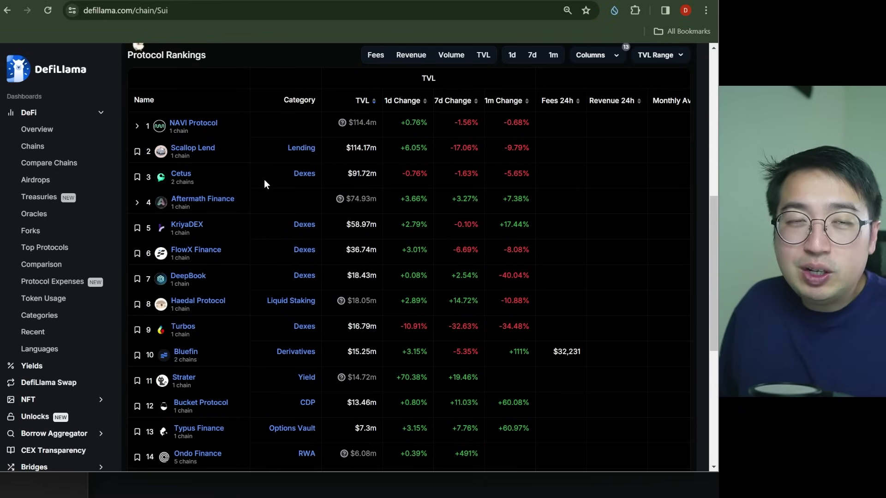
Step: View the Cetus protocol page on DefiLlama and go to the Cetus website
{"action": "left_click", "coordinate": [183, 178]}
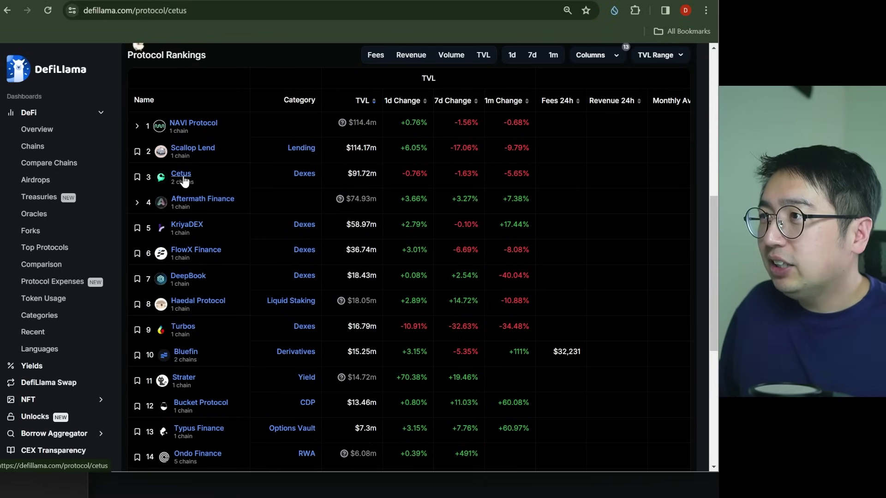
{"action": "scroll", "coordinate": [190, 189], "scroll_direction": "down", "scroll_amount": 3}
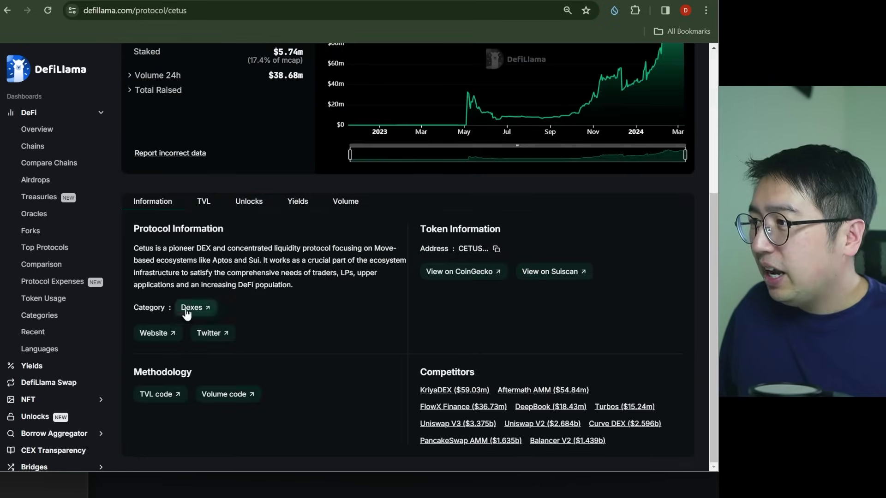
{"action": "left_click", "coordinate": [173, 335]}
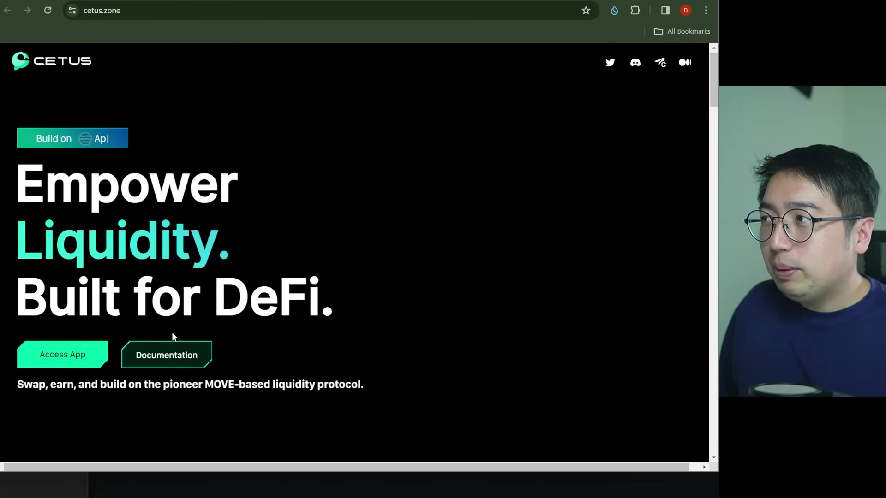
Step: Launch the Cetus app with the wallet connected
{"action": "left_click", "coordinate": [83, 363]}
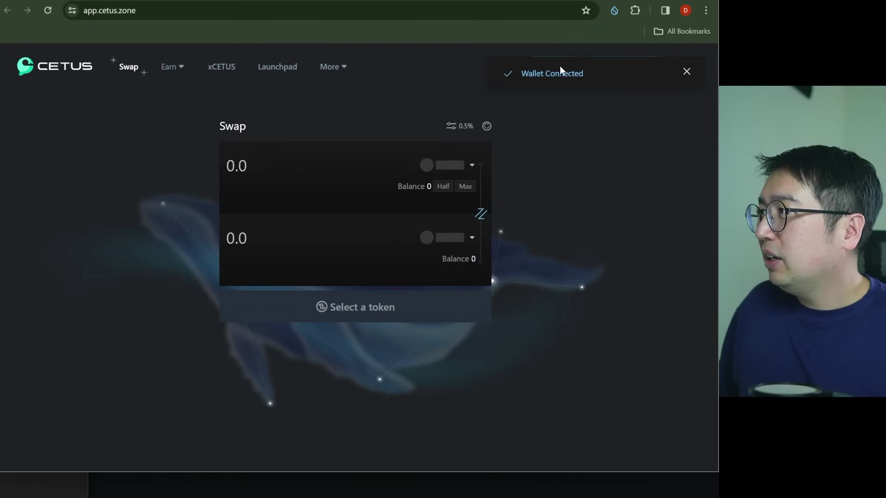
{"action": "left_click", "coordinate": [685, 74]}
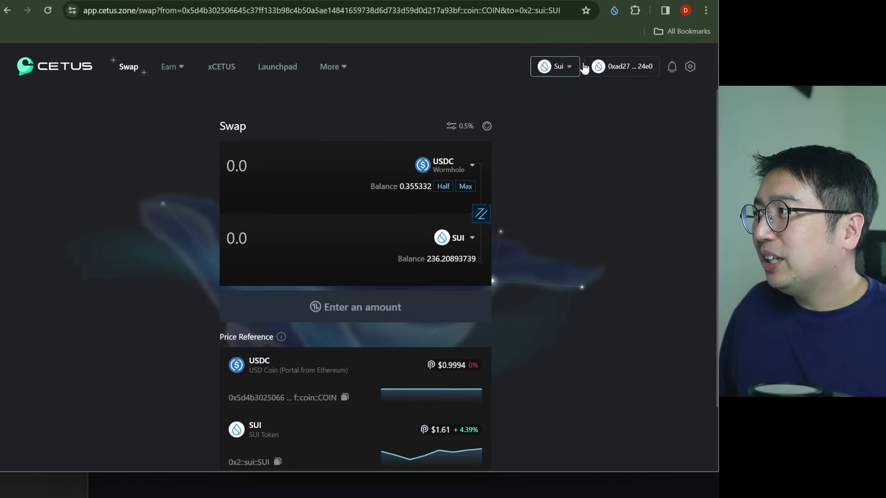
{"action": "mouse_move", "coordinate": [169, 67]}
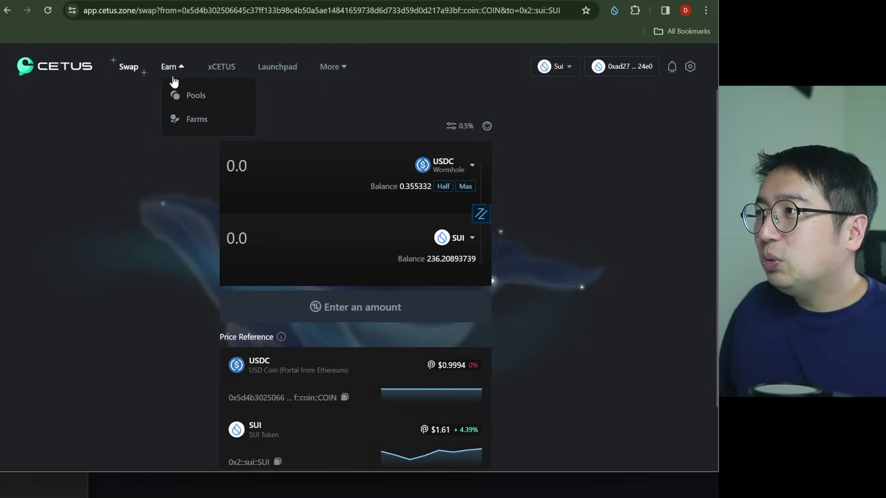
Step: Start creating a new Cetus liquidity pool and choose the first token
{"action": "left_click", "coordinate": [188, 101]}
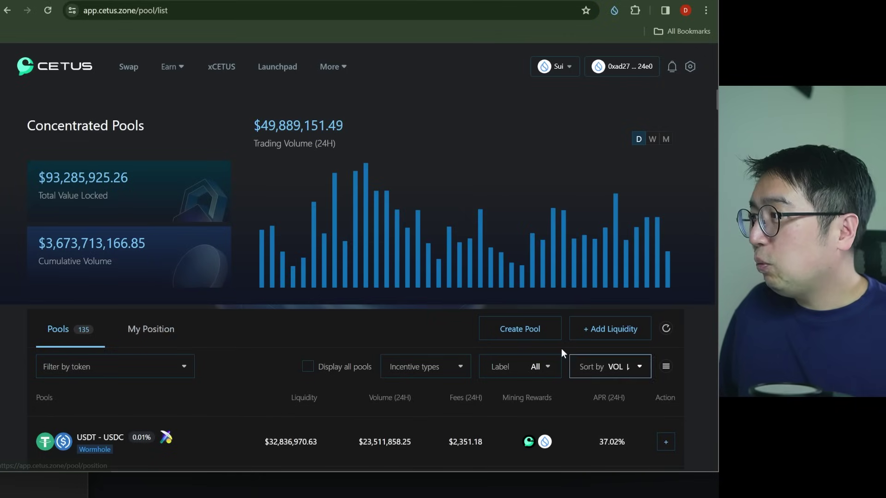
{"action": "left_click", "coordinate": [532, 339]}
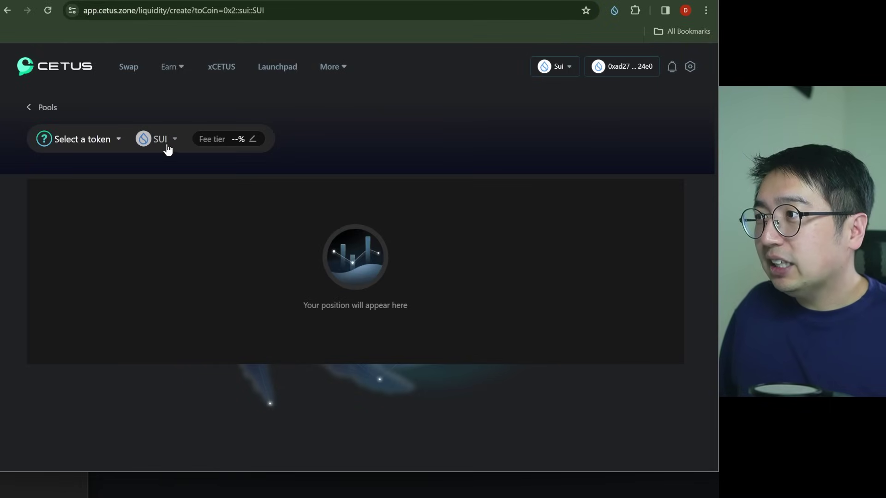
{"action": "left_click", "coordinate": [102, 140]}
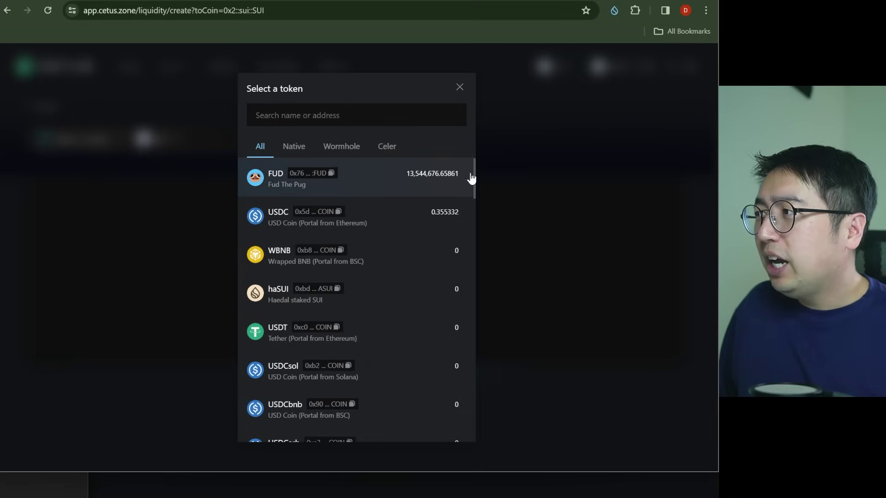
{"action": "mouse_move", "coordinate": [470, 178]}
{"action": "left_mouse_down"}
{"action": "mouse_move", "coordinate": [469, 349]}
{"action": "mouse_move", "coordinate": [480, 426]}
{"action": "left_mouse_up"}
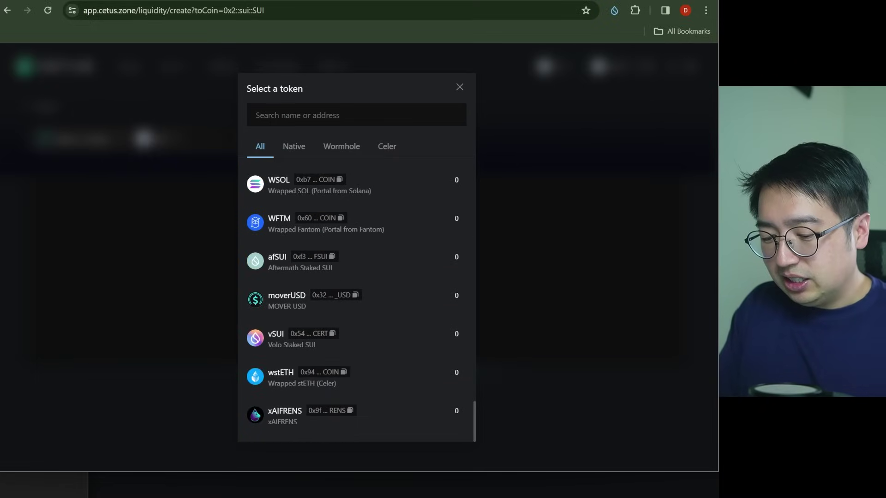
{"action": "type", "text": "sdiw"}
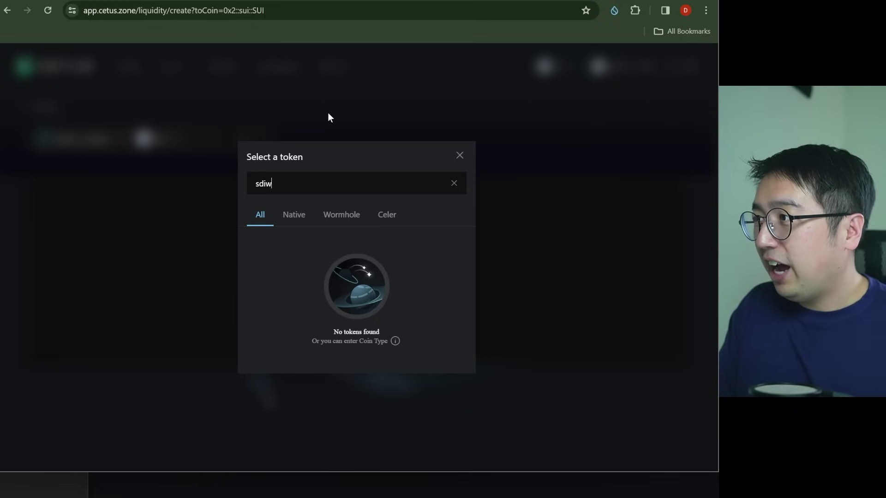
{"action": "type", "text": "h"}
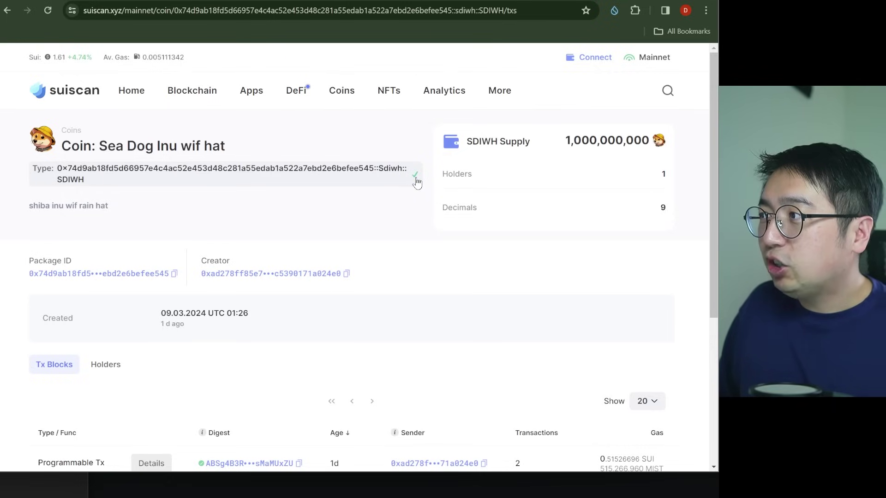
Step: Replace the failed Cetus token search with the full SDIWH coin type copied from Suiscan
{"action": "left_click_drag", "start_coordinate": [156, 217], "coordinate": [60, 151]}
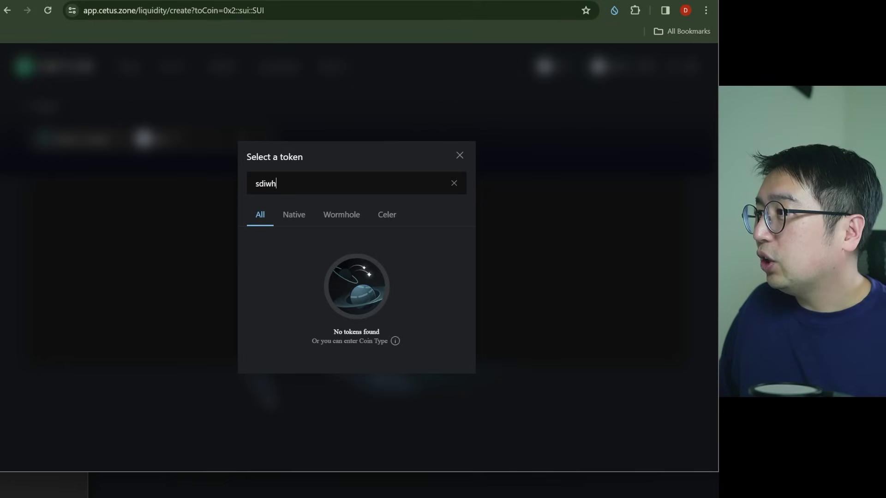
{"action": "key", "text": "ctrl+a"}
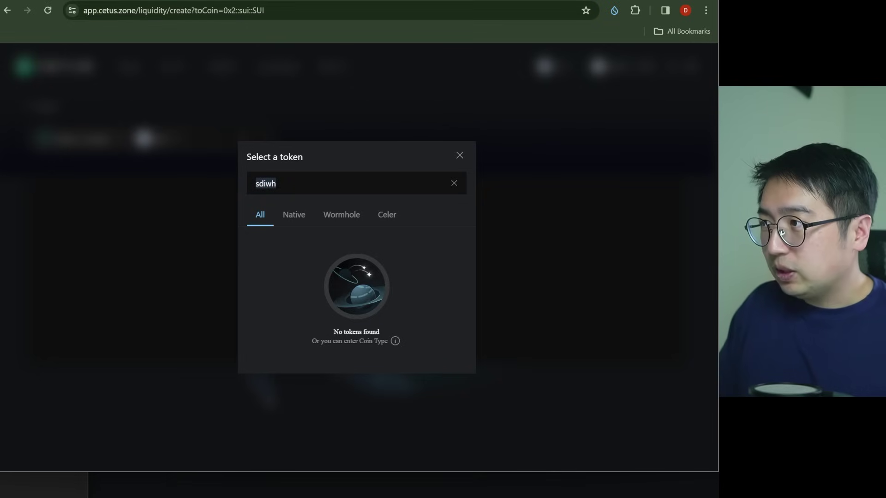
{"action": "key", "text": "BackSpace"}
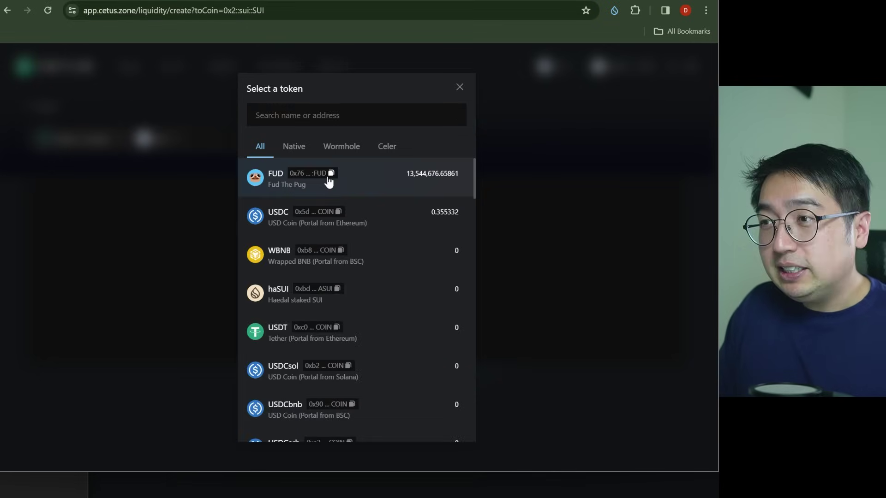
{"action": "key", "text": "ctrl+v"}
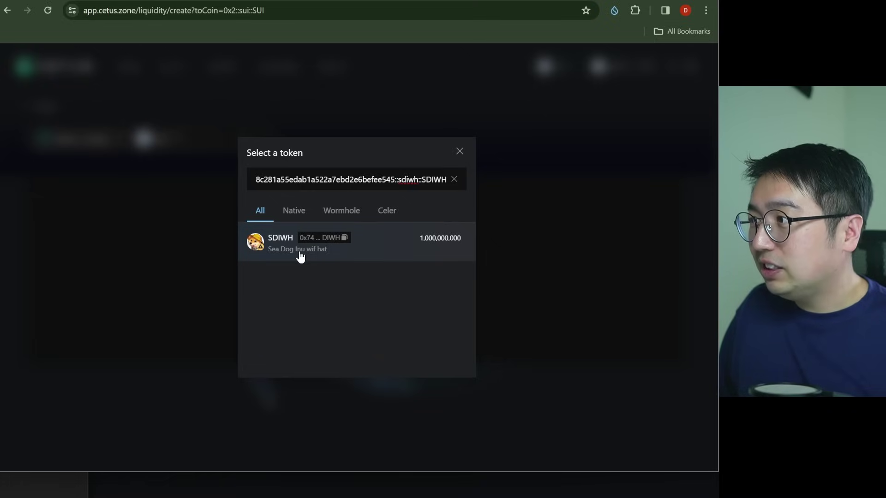
Step: Pair SDIWH with SUI at the 1% fee tier and an initial price of 0.000001 SUI
{"action": "left_click", "coordinate": [300, 254]}
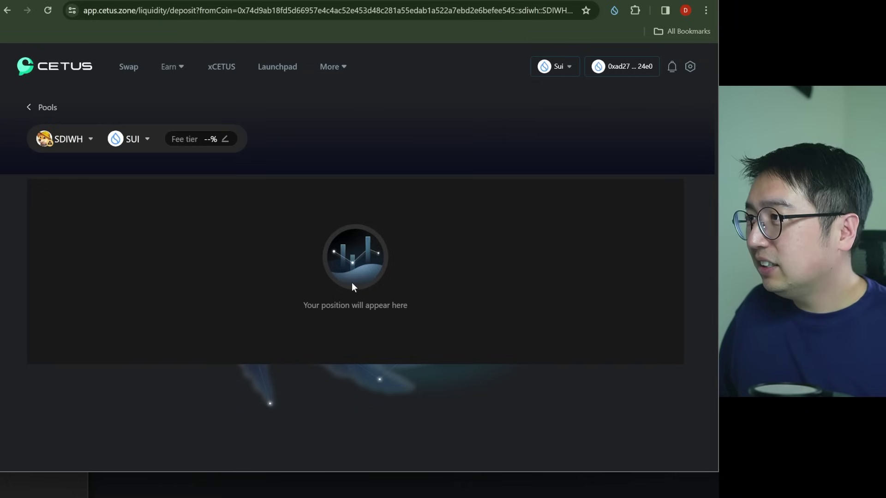
{"action": "left_click", "coordinate": [206, 143]}
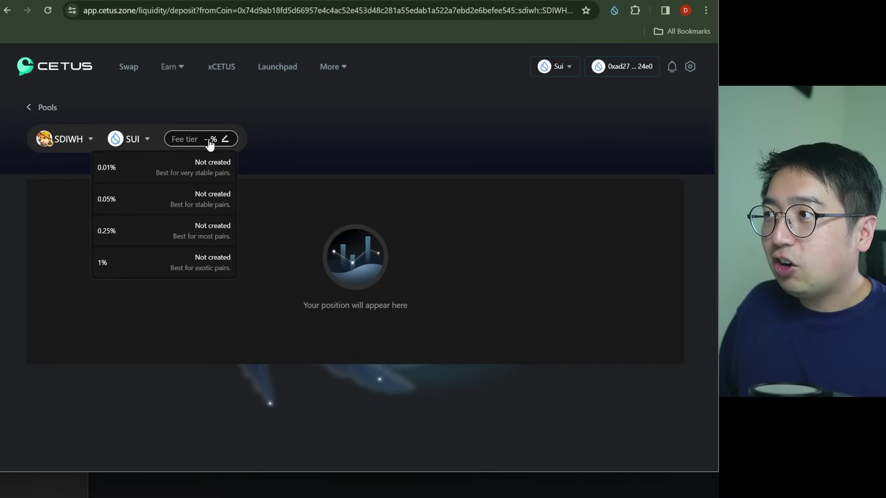
{"action": "left_click", "coordinate": [138, 269]}
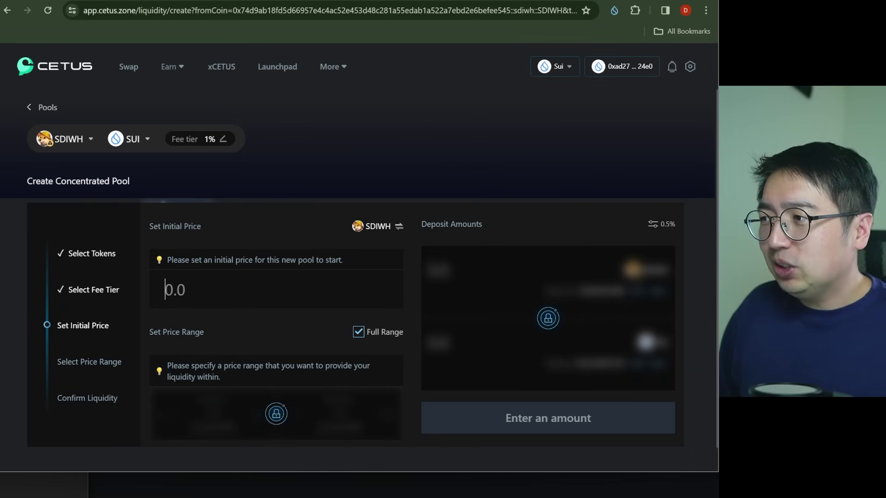
{"action": "type", "text": "0.0000"}
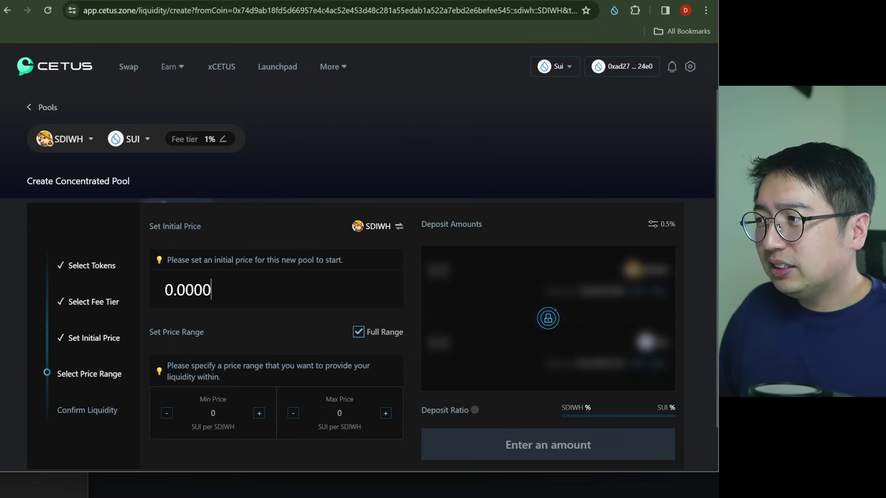
{"action": "type", "text": "1"}
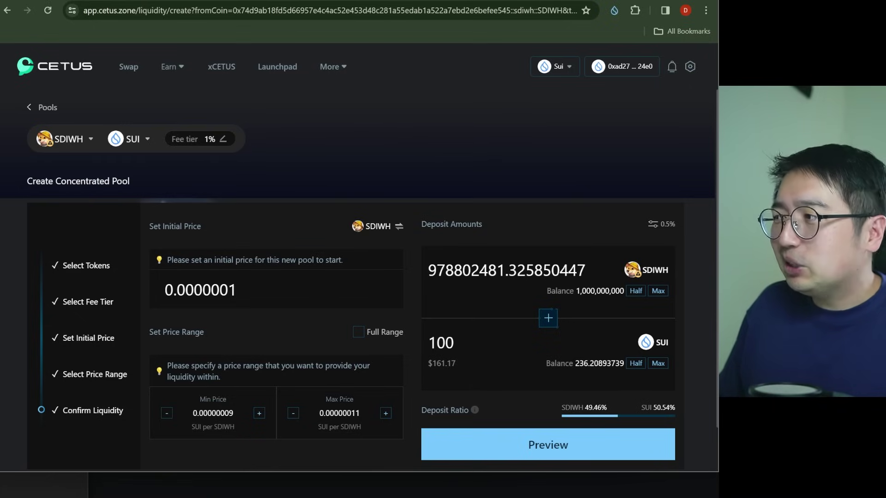
{"action": "left_click_drag", "start_coordinate": [470, 270], "coordinate": [455, 271]}
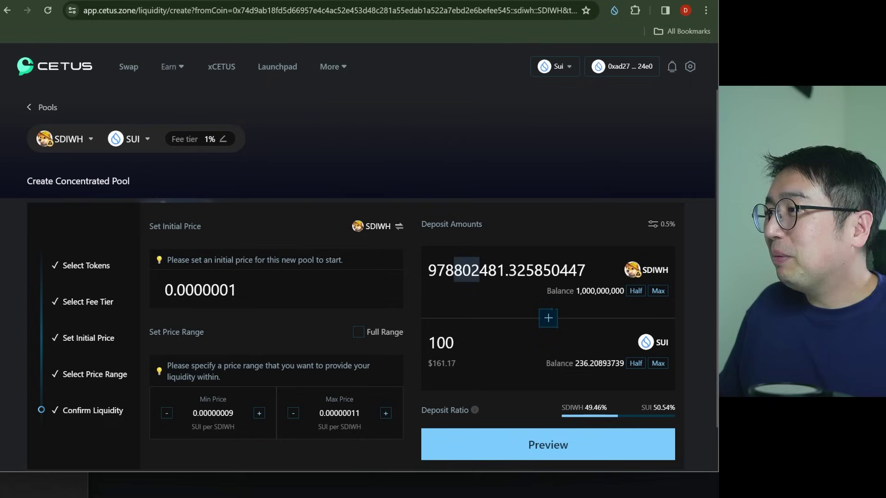
{"action": "left_click", "coordinate": [203, 289]}
{"action": "key", "text": "BackSpace"}
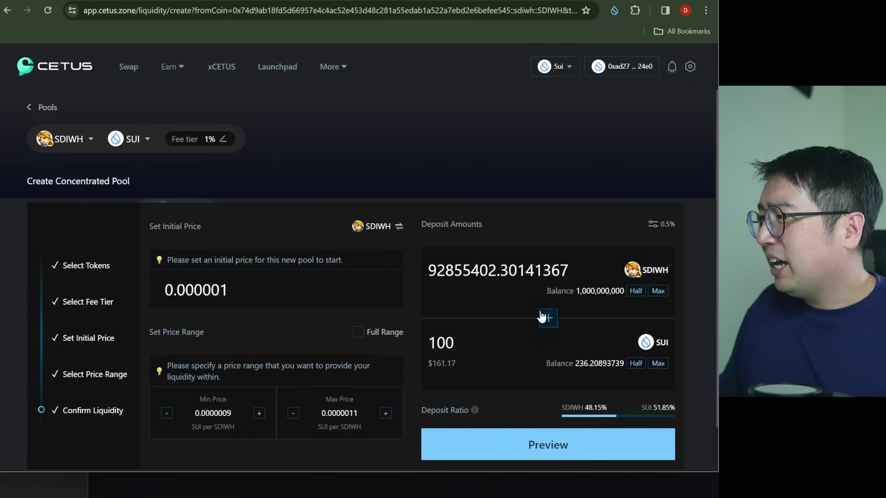
{"action": "scroll", "coordinate": [548, 318], "scroll_direction": "down", "scroll_amount": 1}
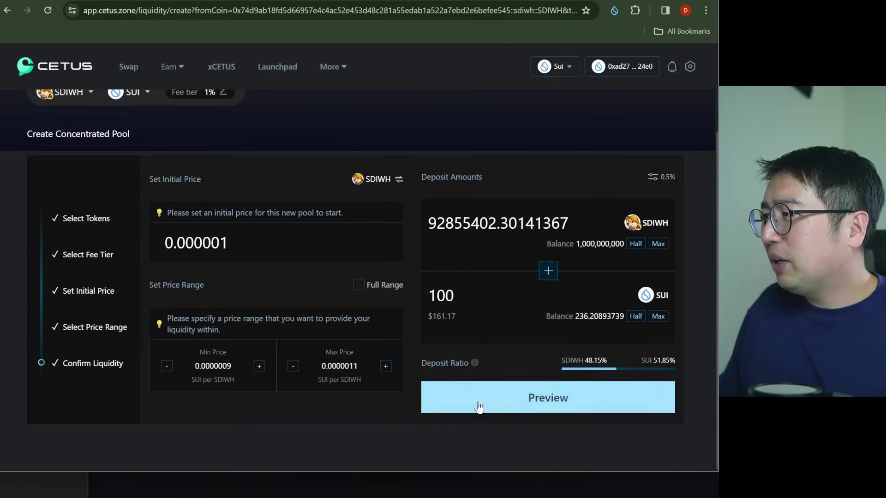
Step: Preview the pool and submit Create and Add Liquidity for 92.86M SDIWH and 100 SUI
{"action": "left_click", "coordinate": [478, 401]}
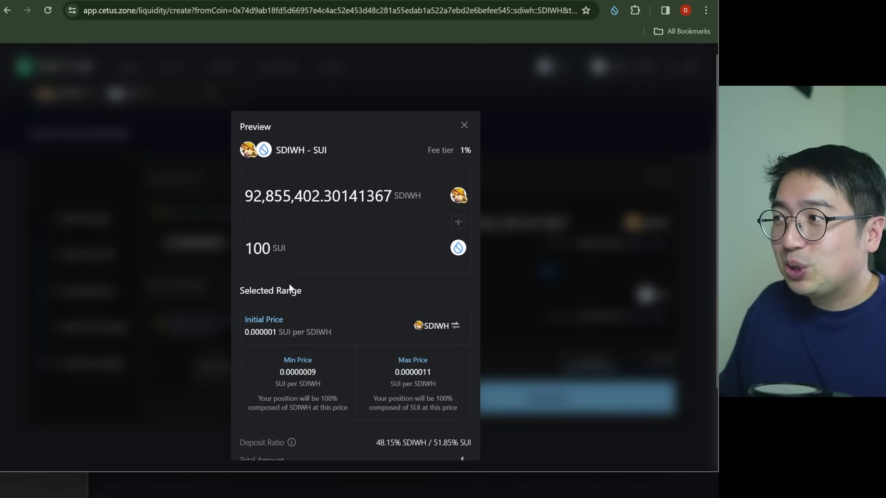
{"action": "scroll", "coordinate": [408, 316], "scroll_direction": "down", "scroll_amount": 2}
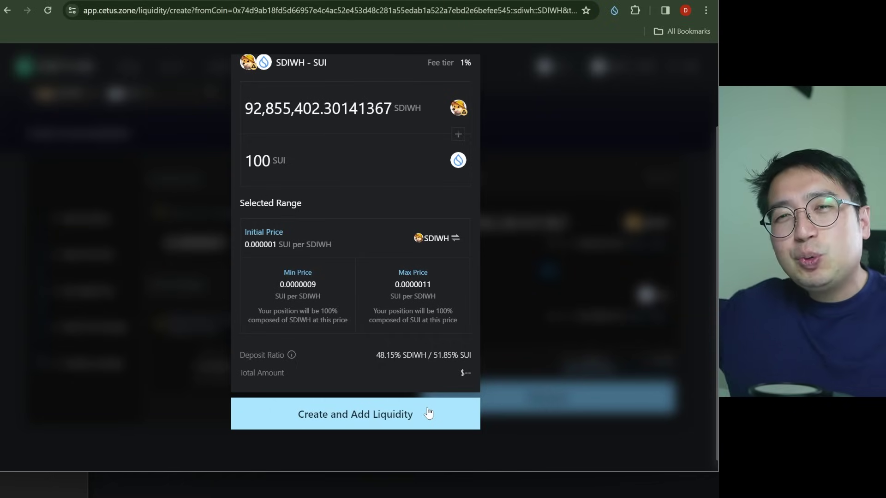
{"action": "left_click", "coordinate": [429, 413]}
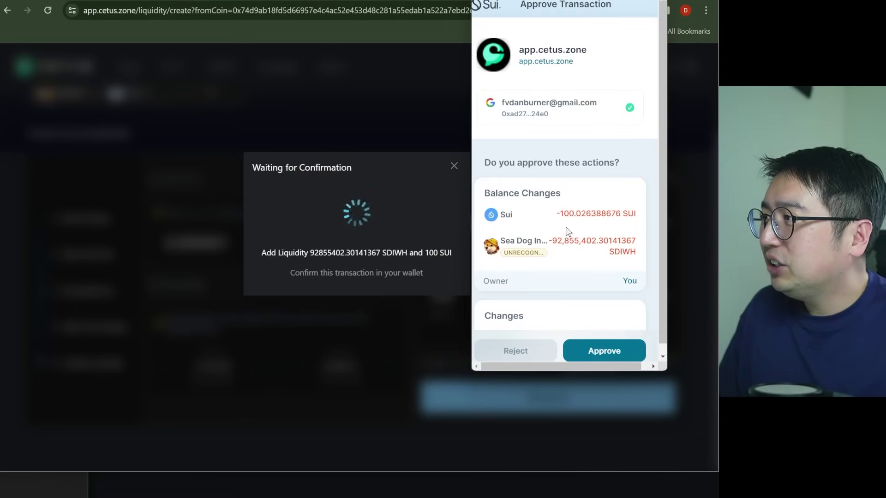
Step: Review the 100 SUI spend and gas fee in Sui Wallet, then approve the add-liquidity transaction
{"action": "mouse_move", "coordinate": [561, 214]}
{"action": "left_mouse_down"}
{"action": "mouse_move", "coordinate": [586, 213]}
{"action": "mouse_move", "coordinate": [593, 229]}
{"action": "left_mouse_up"}
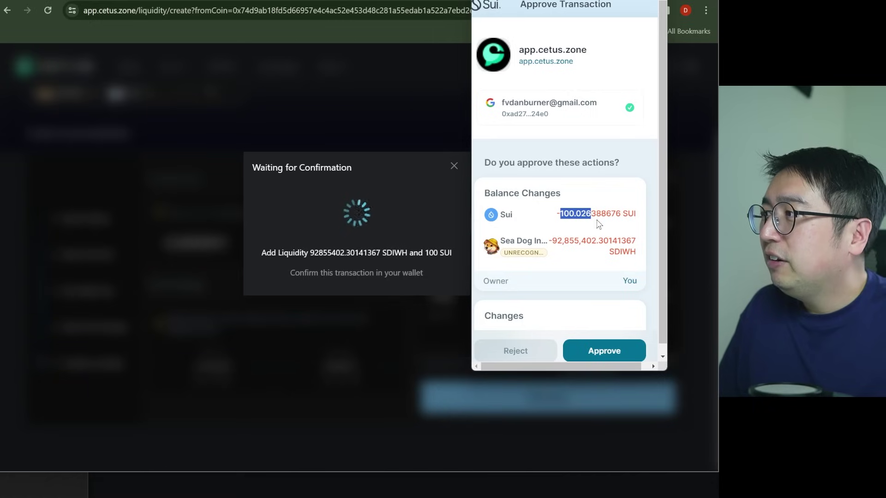
{"action": "left_click", "coordinate": [502, 193]}
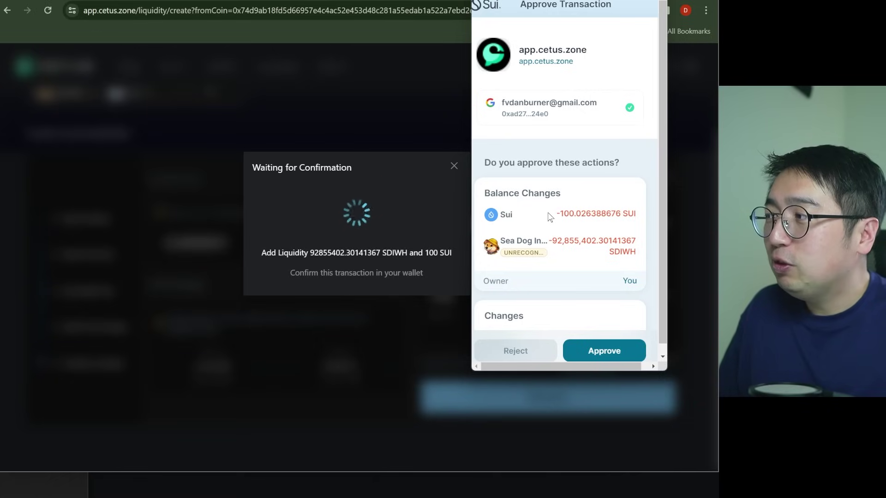
{"action": "left_click_drag", "start_coordinate": [548, 216], "coordinate": [596, 214]}
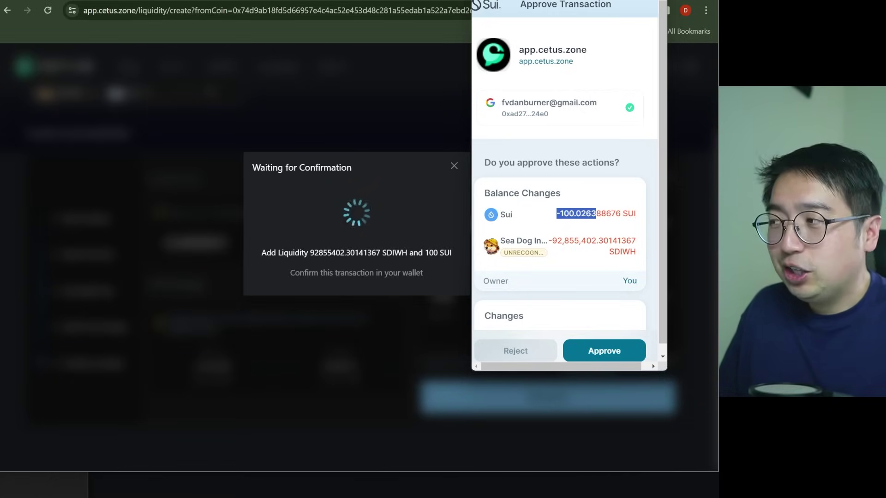
{"action": "scroll", "coordinate": [634, 239], "scroll_direction": "down", "scroll_amount": 5}
{"action": "scroll", "coordinate": [637, 240], "scroll_direction": "down", "scroll_amount": 1}
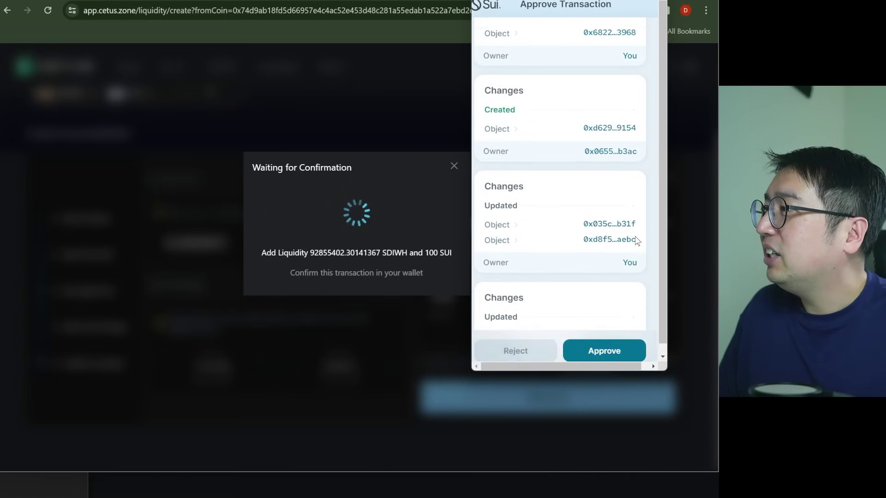
{"action": "scroll", "coordinate": [633, 238], "scroll_direction": "down", "scroll_amount": 3}
{"action": "scroll", "coordinate": [634, 238], "scroll_direction": "down", "scroll_amount": 3}
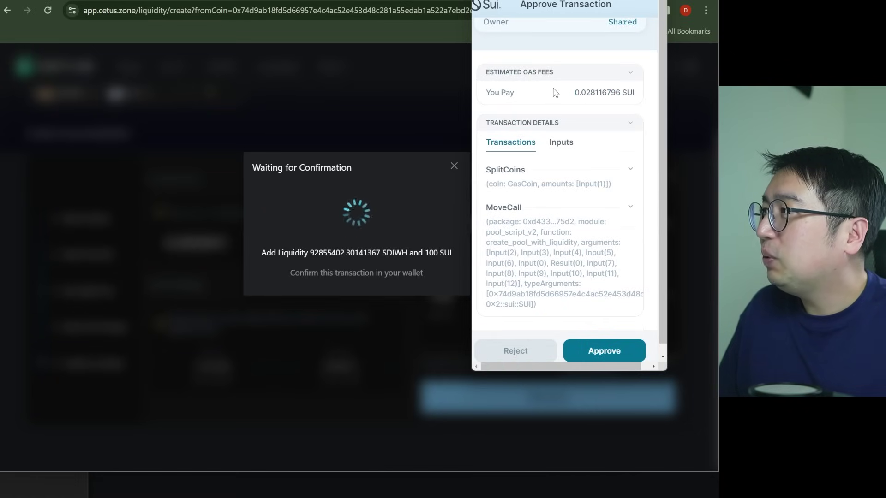
{"action": "left_click_drag", "start_coordinate": [554, 93], "coordinate": [600, 102]}
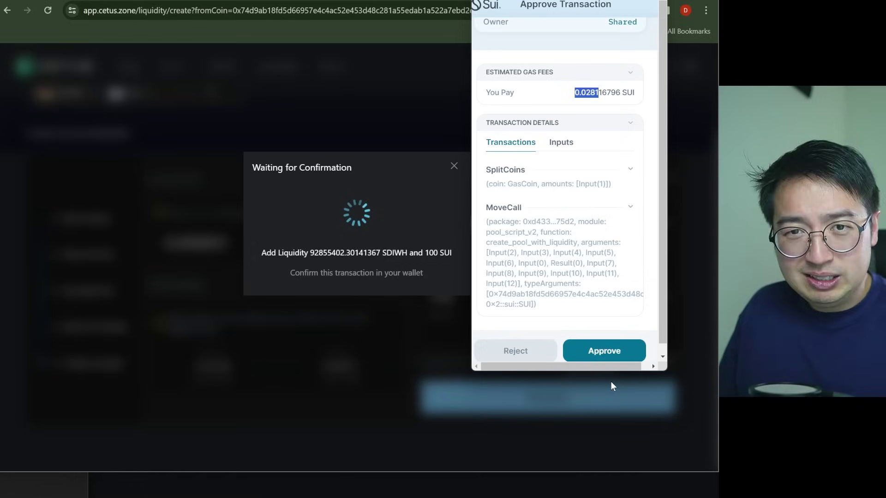
{"action": "left_click", "coordinate": [604, 358]}
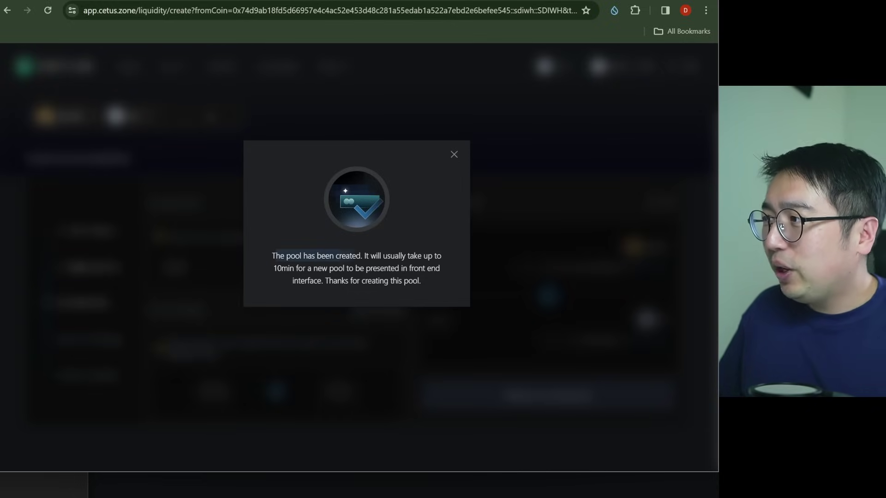
Step: Read the pool-created message before viewing the new SDIWH–SUI position
{"action": "mouse_move", "coordinate": [272, 256]}
{"action": "left_mouse_down"}
{"action": "mouse_move", "coordinate": [440, 269]}
{"action": "mouse_move", "coordinate": [438, 278]}
{"action": "left_mouse_up"}
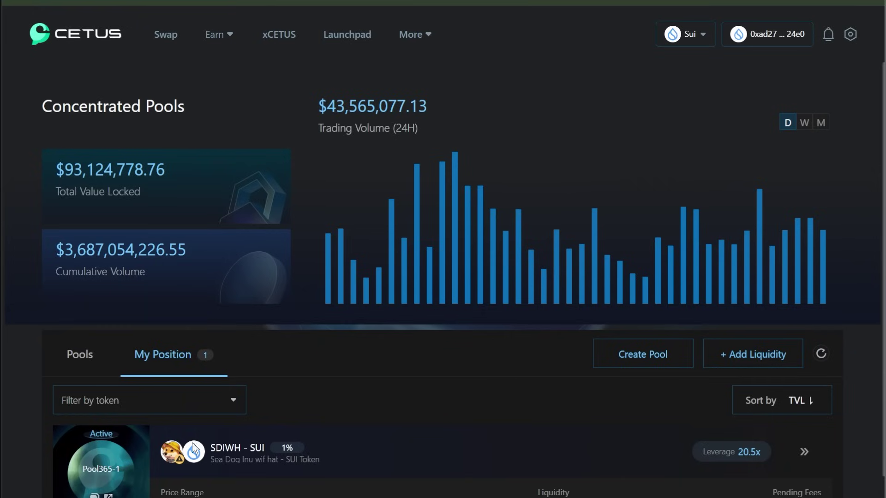
Step: Flip the swap to sell SUI, search the token list for SDIWH and close it without picking
{"action": "left_click", "coordinate": [166, 35]}
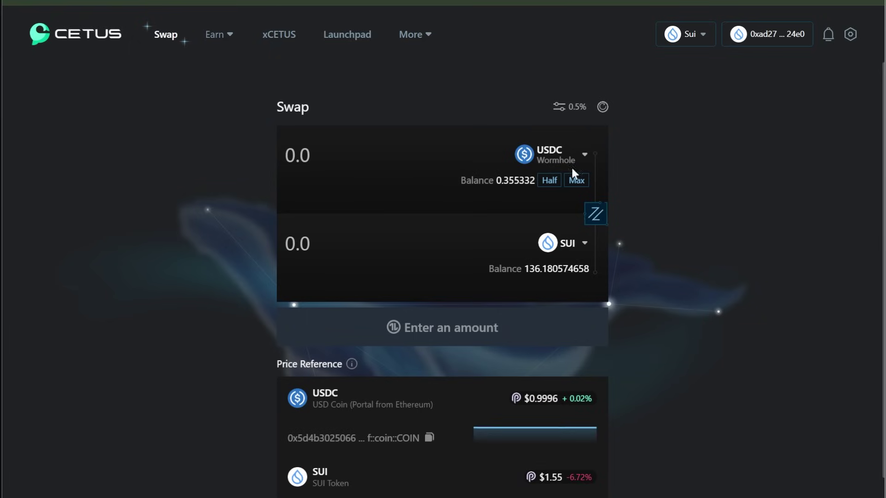
{"action": "left_click", "coordinate": [595, 213]}
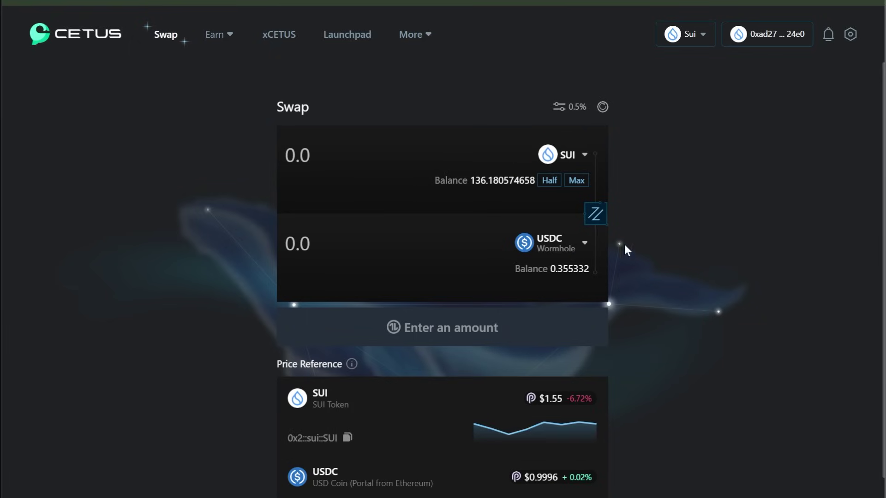
{"action": "left_click", "coordinate": [558, 248]}
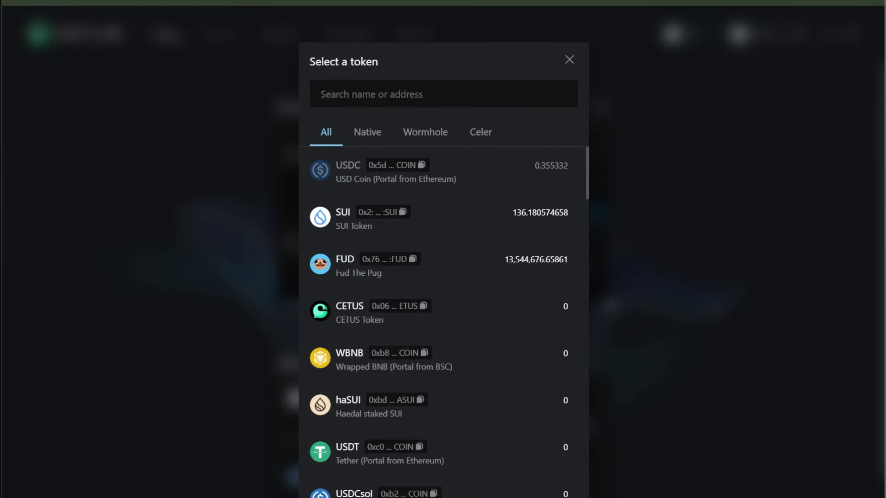
{"action": "type", "text": "s"}
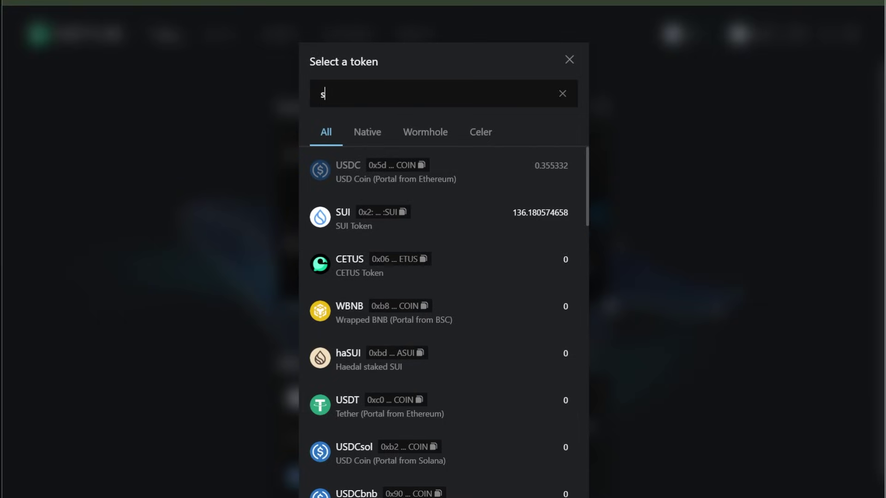
{"action": "type", "text": "diwh"}
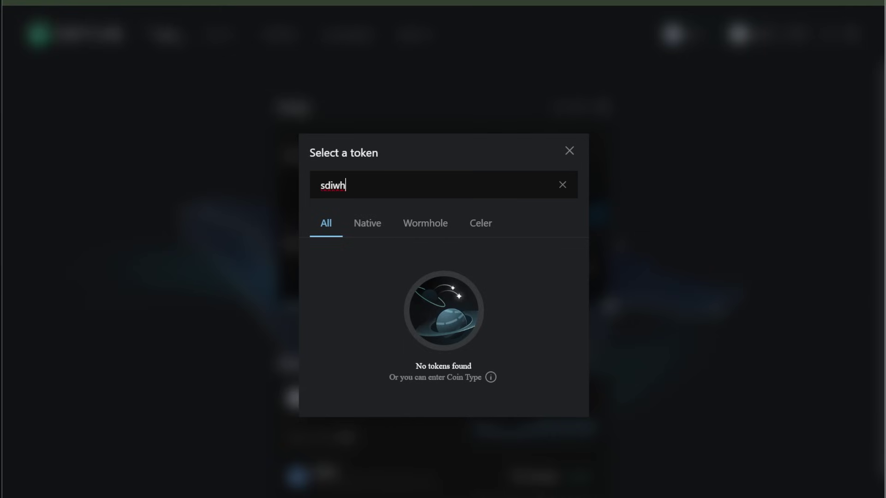
{"action": "left_click", "coordinate": [563, 185]}
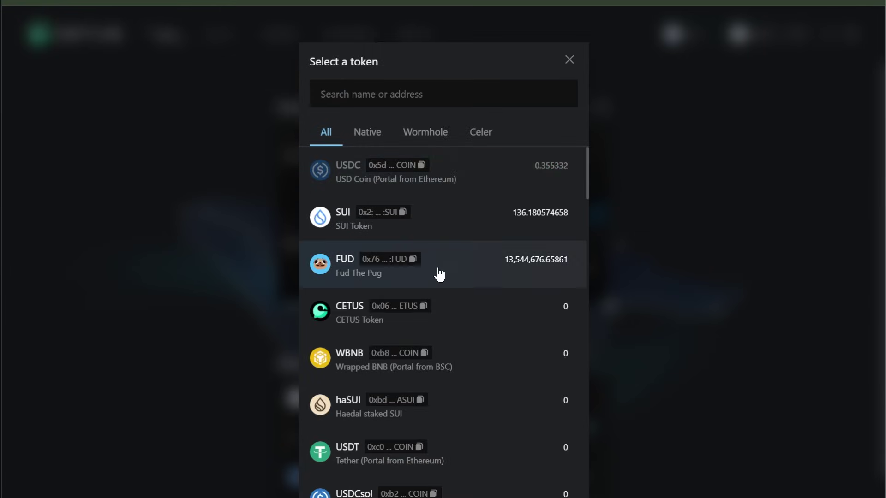
{"action": "scroll", "coordinate": [455, 310], "scroll_direction": "down", "scroll_amount": 5}
{"action": "scroll", "coordinate": [443, 308], "scroll_direction": "down", "scroll_amount": 5}
{"action": "scroll", "coordinate": [443, 307], "scroll_direction": "down", "scroll_amount": 5}
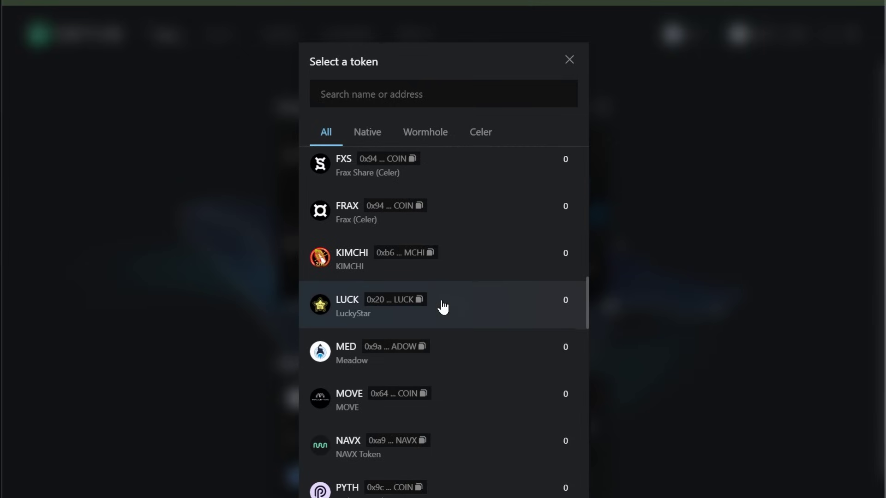
{"action": "scroll", "coordinate": [444, 307], "scroll_direction": "down", "scroll_amount": 5}
{"action": "scroll", "coordinate": [444, 307], "scroll_direction": "down", "scroll_amount": 4}
{"action": "scroll", "coordinate": [443, 308], "scroll_direction": "down", "scroll_amount": 5}
{"action": "scroll", "coordinate": [444, 308], "scroll_direction": "down", "scroll_amount": 5}
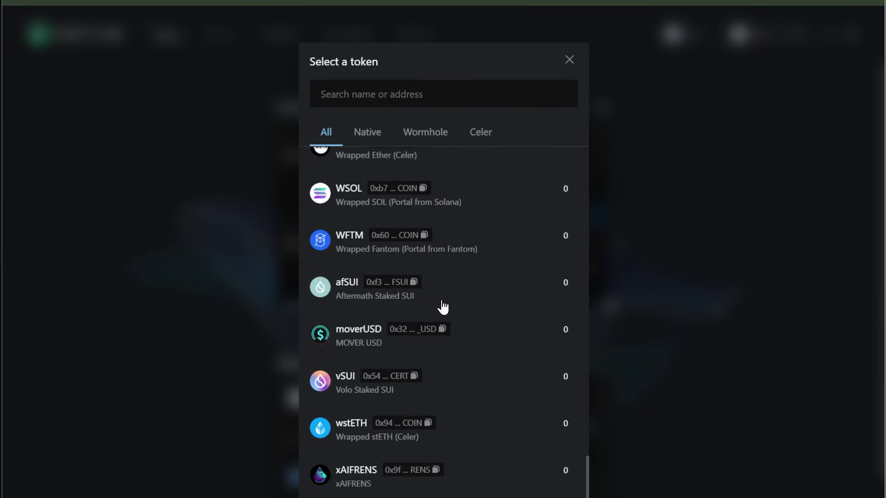
{"action": "scroll", "coordinate": [443, 305], "scroll_direction": "up", "scroll_amount": 5}
{"action": "scroll", "coordinate": [445, 323], "scroll_direction": "up", "scroll_amount": 5}
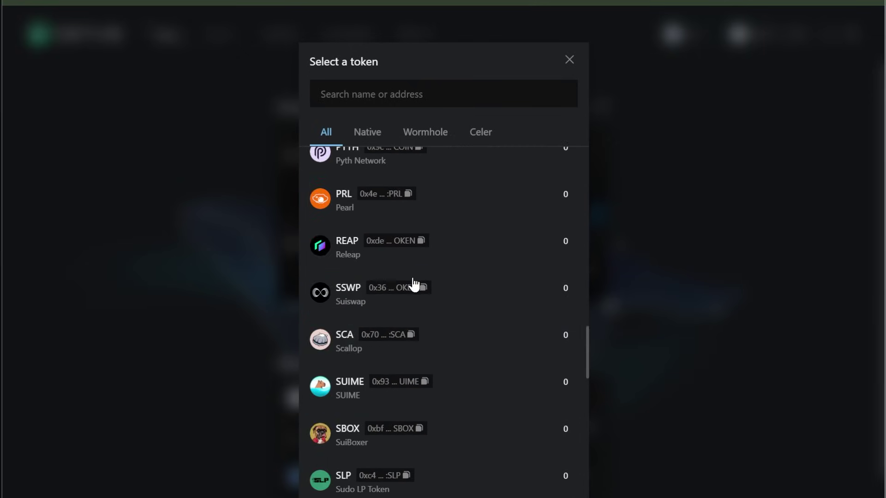
{"action": "scroll", "coordinate": [413, 283], "scroll_direction": "up", "scroll_amount": 5}
{"action": "scroll", "coordinate": [417, 280], "scroll_direction": "up", "scroll_amount": 3}
{"action": "left_click", "coordinate": [216, 257]}
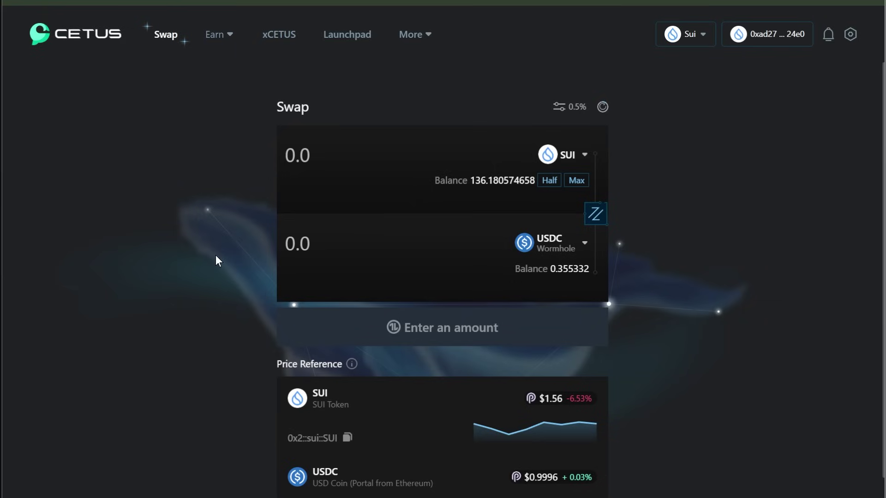
Step: From the wallet's recent transactions, reach SuiVision's portfolio and the SDIWH entry among unknown coins
{"action": "left_click", "coordinate": [771, 40]}
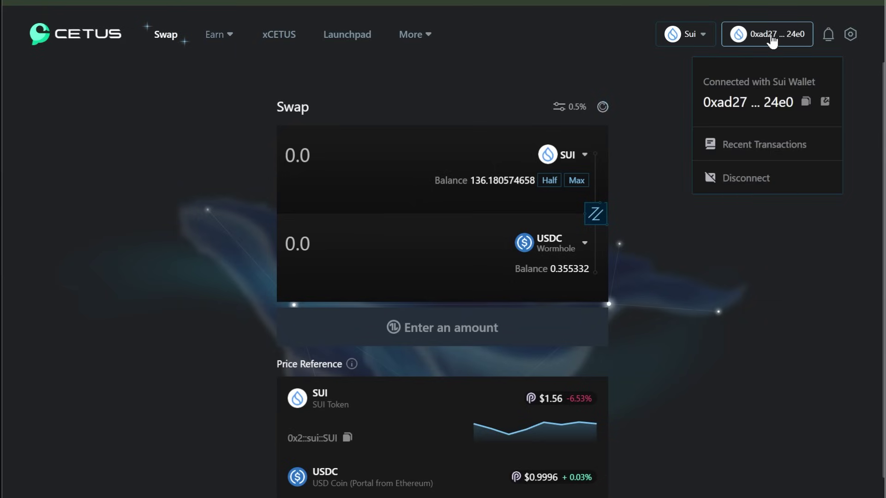
{"action": "left_click", "coordinate": [760, 146]}
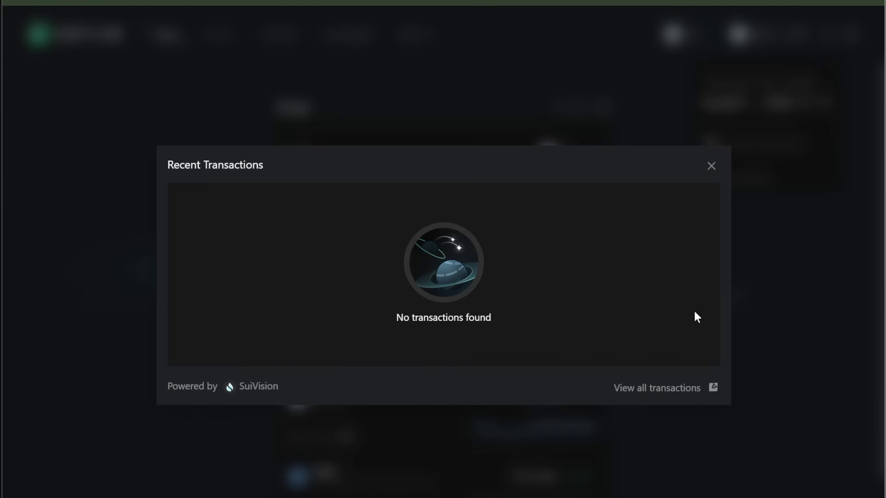
{"action": "left_click", "coordinate": [664, 389]}
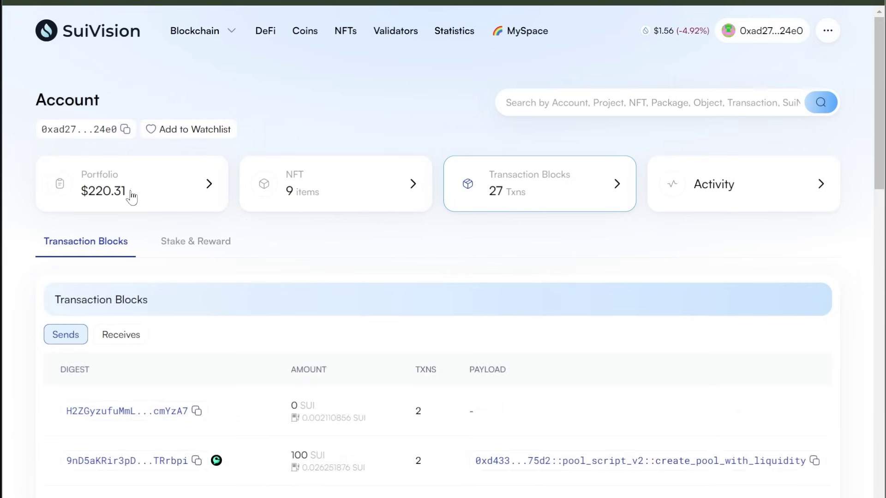
{"action": "left_click", "coordinate": [141, 206]}
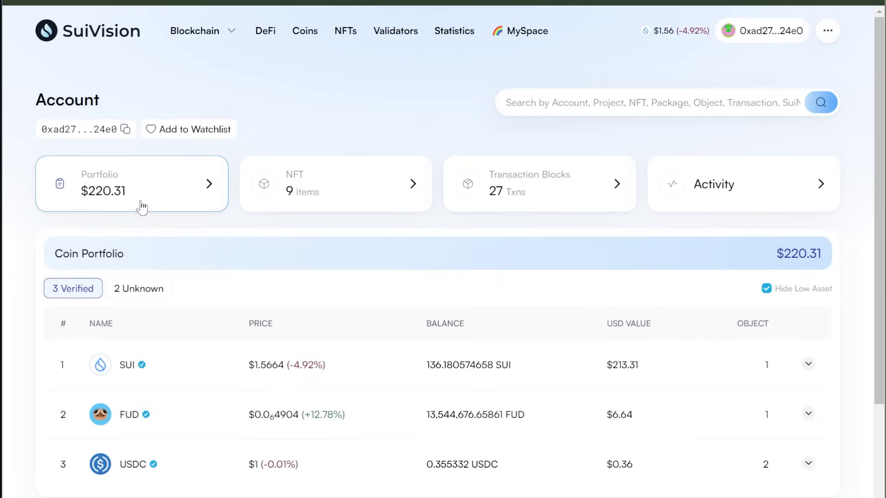
{"action": "left_click", "coordinate": [138, 296]}
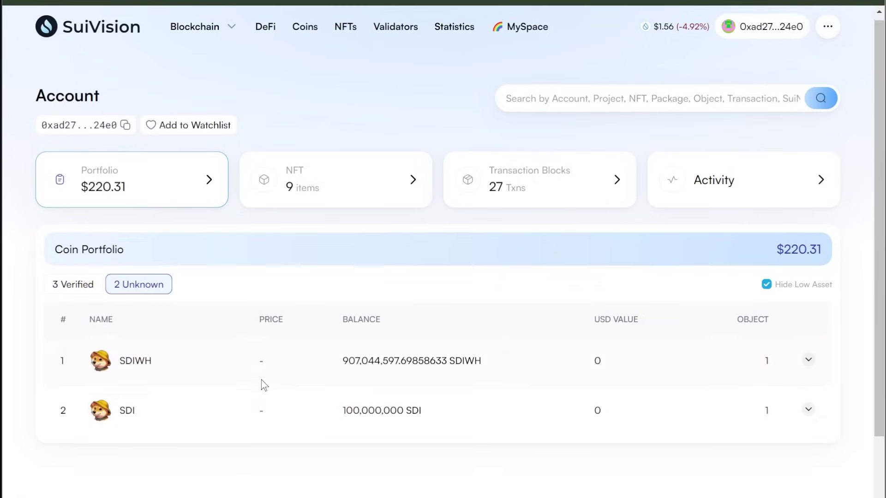
{"action": "scroll", "coordinate": [263, 384], "scroll_direction": "down", "scroll_amount": 2}
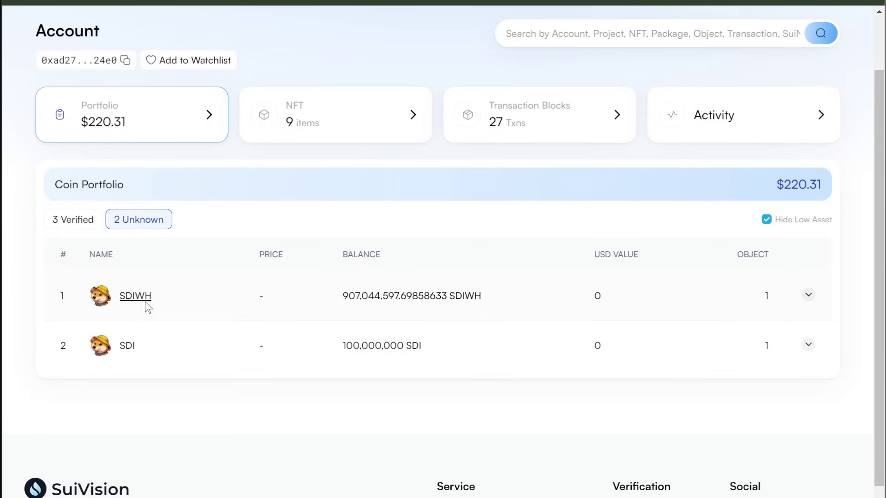
{"action": "left_click", "coordinate": [138, 302]}
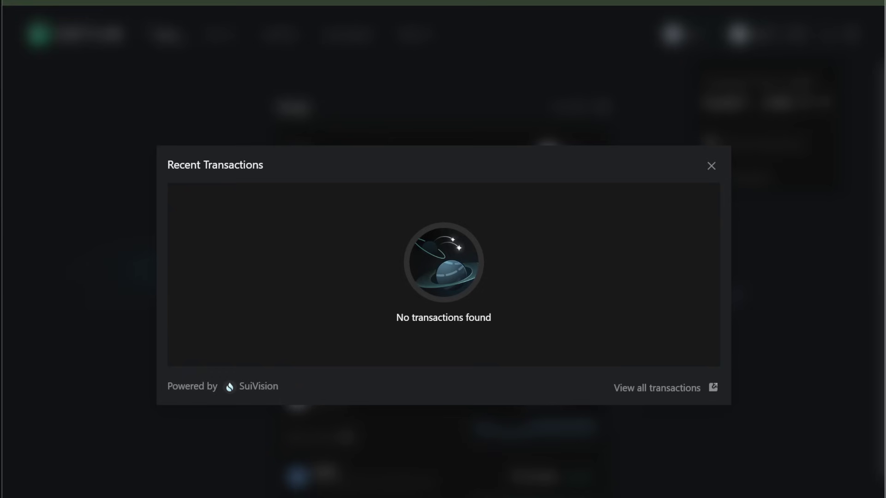
Step: Paste the SDIWH coin type into the receive-token search and select SDIWH for the swap
{"action": "left_click", "coordinate": [713, 167]}
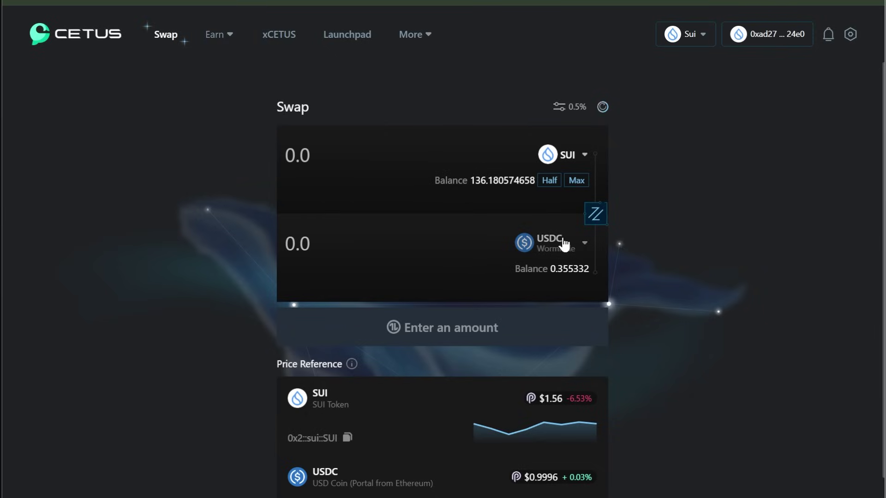
{"action": "left_click", "coordinate": [564, 244]}
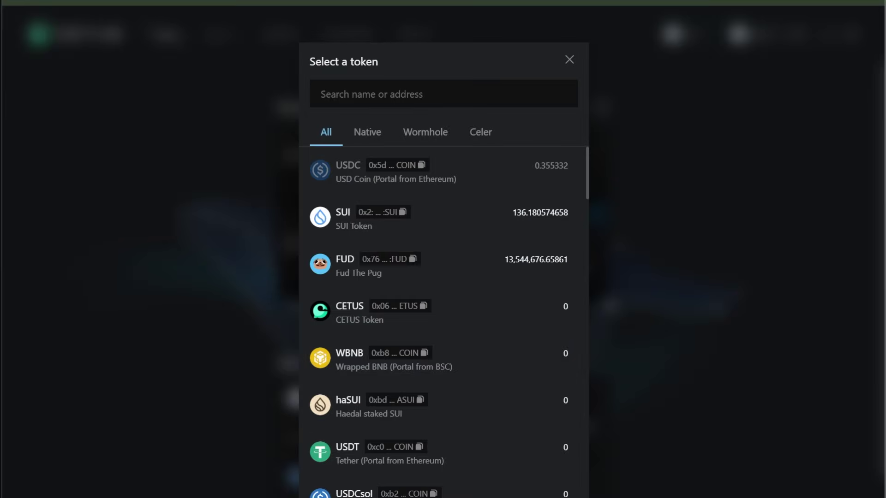
{"action": "key", "text": "ctrl+v"}
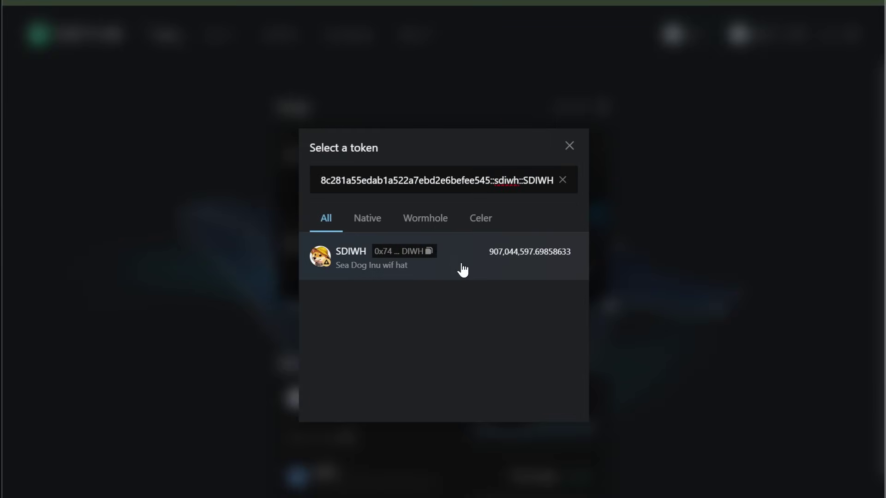
{"action": "left_click", "coordinate": [350, 270]}
{"action": "left_click", "coordinate": [511, 273]}
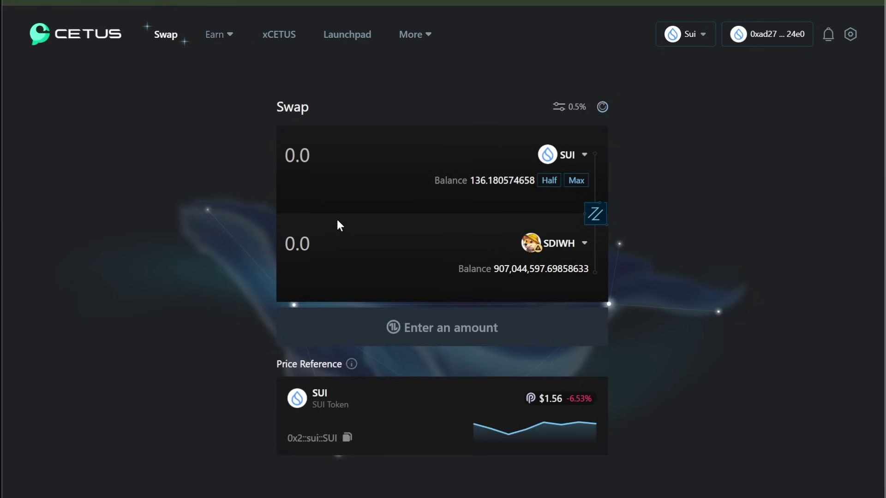
{"action": "type", "text": "1"}
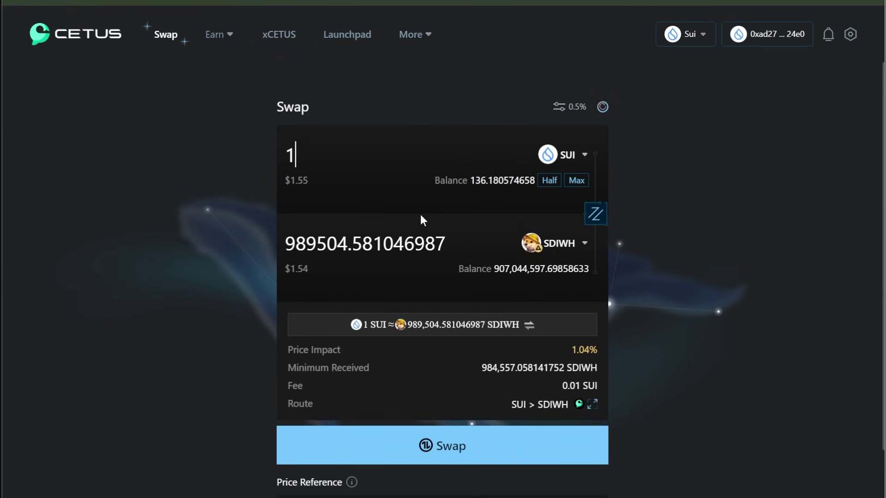
Step: Swap 1 SUI for SDIWH, approve it in the wallet and dismiss the submitted notice
{"action": "left_click", "coordinate": [446, 447]}
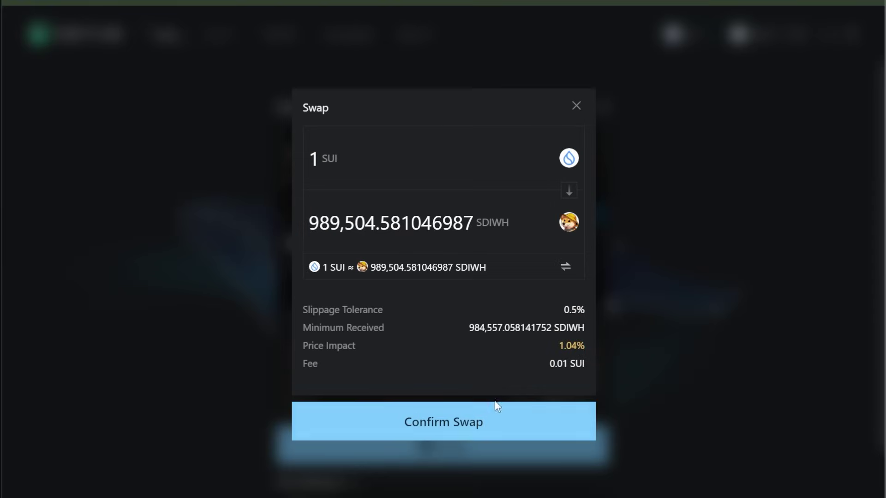
{"action": "left_click", "coordinate": [492, 430]}
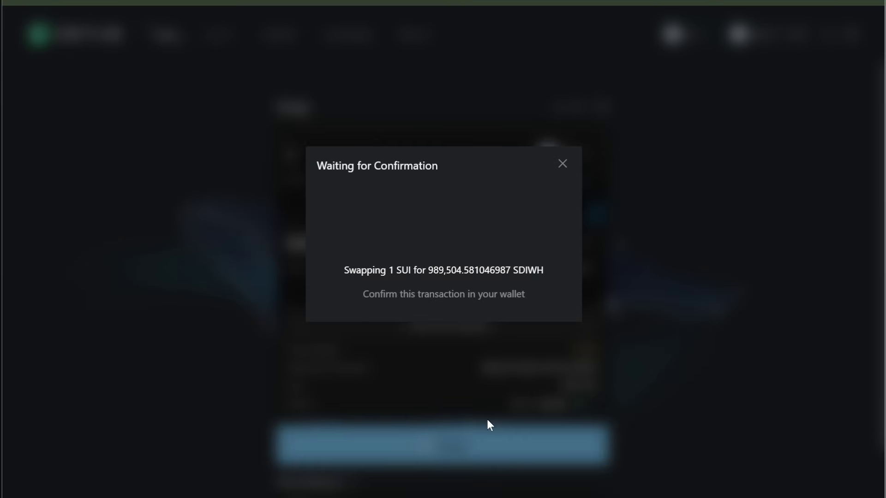
{"action": "left_click", "coordinate": [733, 380]}
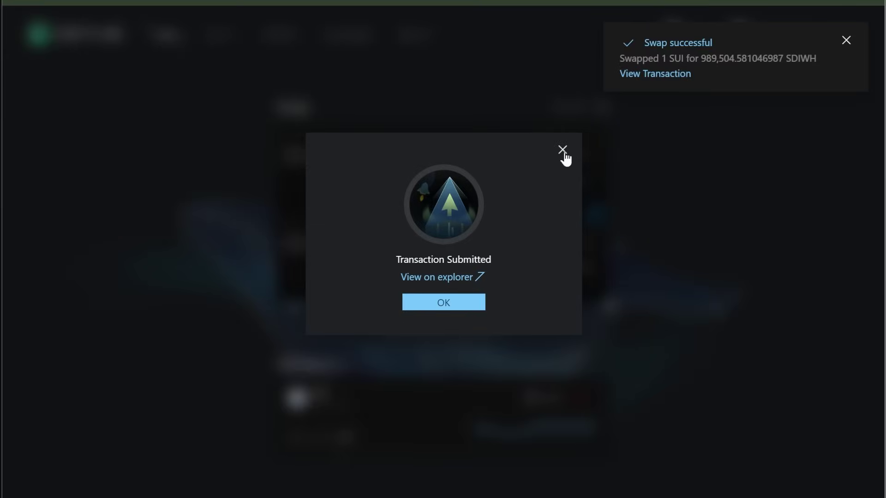
{"action": "left_click", "coordinate": [455, 299]}
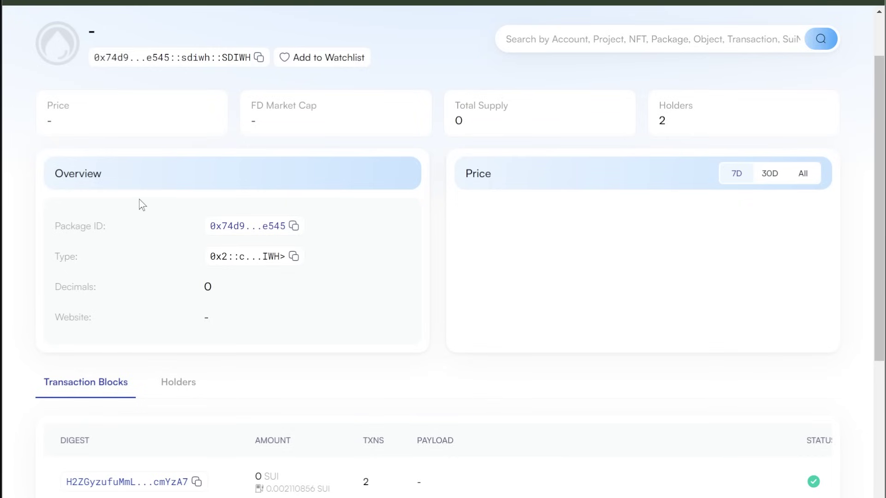
Step: Copy the SDIWH coin's full Type identifier from its coin page
{"action": "left_click_drag", "start_coordinate": [55, 256], "coordinate": [178, 259]}
{"action": "left_click", "coordinate": [331, 276]}
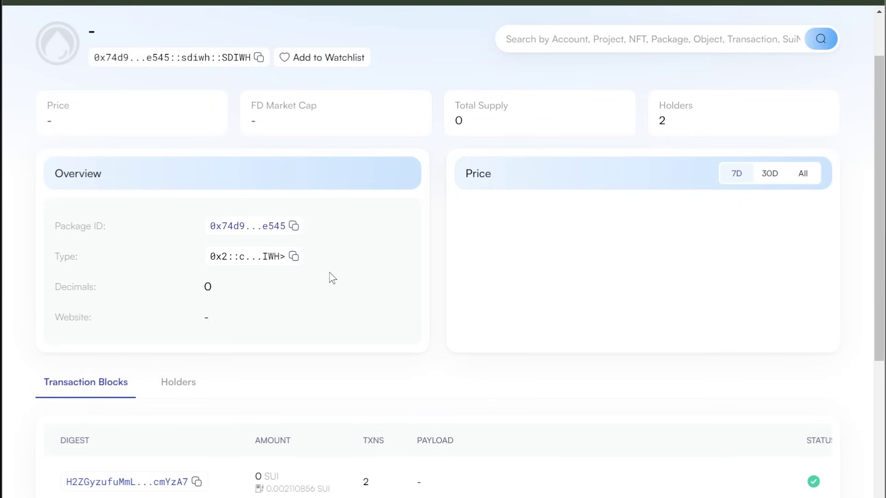
{"action": "left_click", "coordinate": [294, 258]}
{"action": "left_click_drag", "start_coordinate": [57, 255], "coordinate": [291, 257]}
{"action": "left_click", "coordinate": [334, 260]}
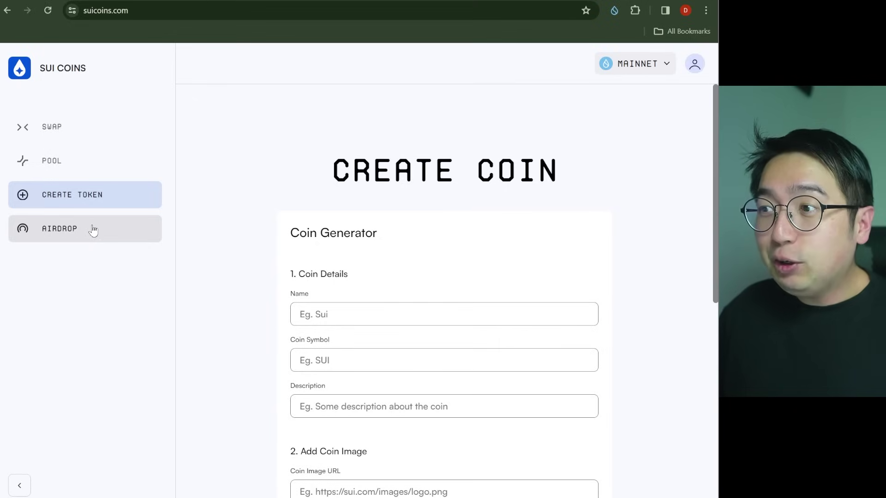
Step: On the Airdrop page, choose SDIWH from the wallet's tokens as the coin to distribute
{"action": "left_click", "coordinate": [93, 230]}
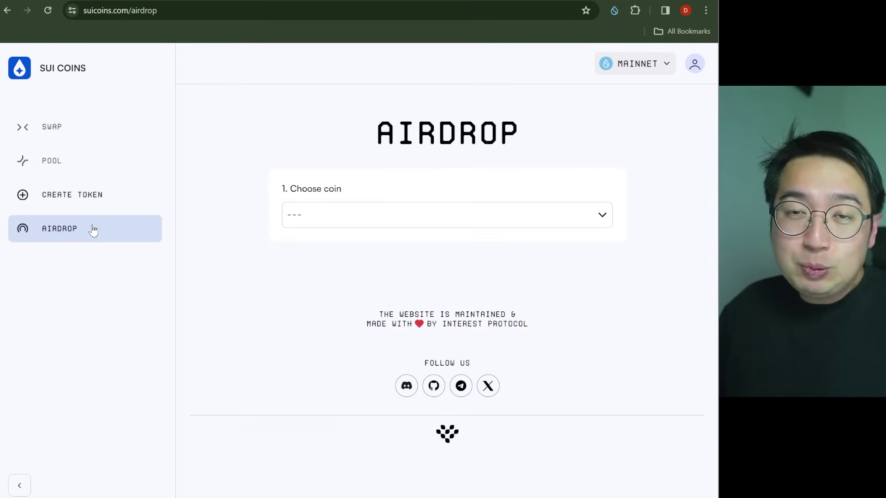
{"action": "left_click", "coordinate": [312, 223]}
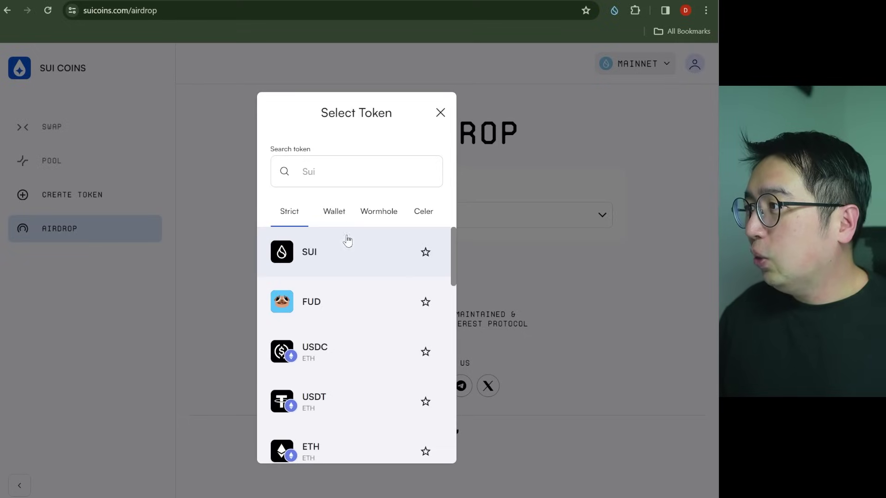
{"action": "left_click", "coordinate": [339, 217]}
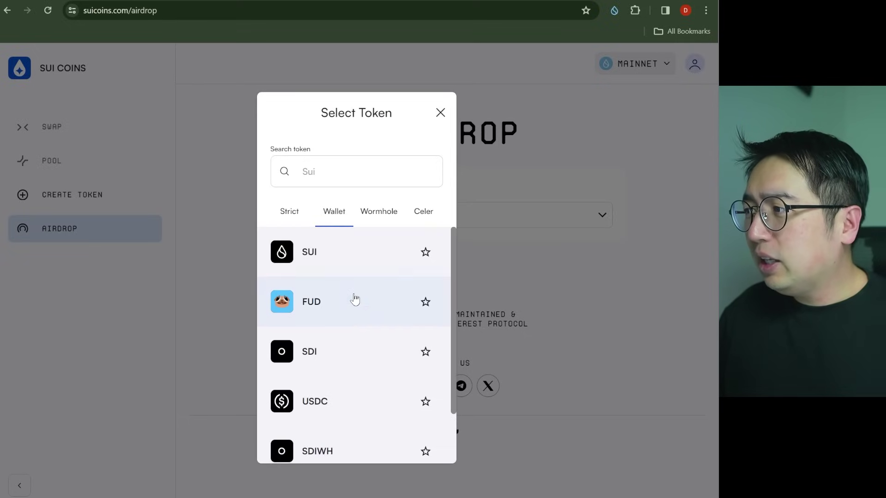
{"action": "scroll", "coordinate": [352, 299], "scroll_direction": "down", "scroll_amount": 2}
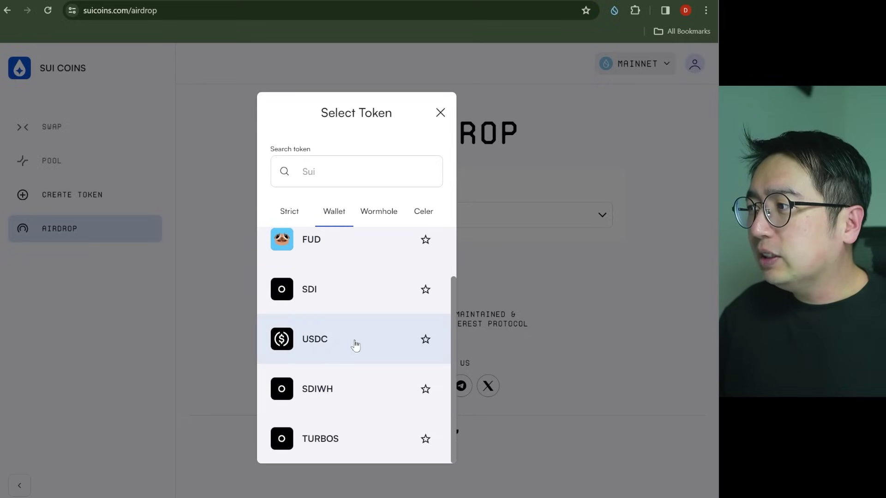
{"action": "left_click", "coordinate": [324, 401]}
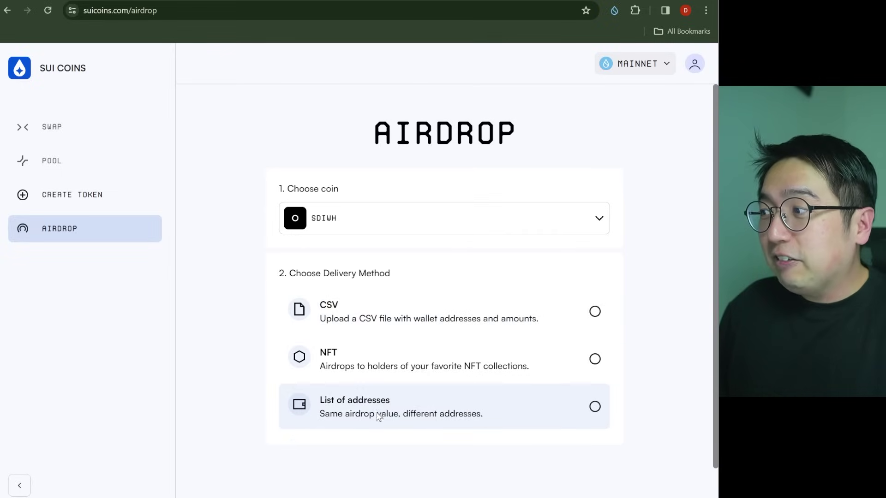
Step: Set delivery to NFT collection holders and pick Fuddies as the recipient collection
{"action": "left_click", "coordinate": [450, 392]}
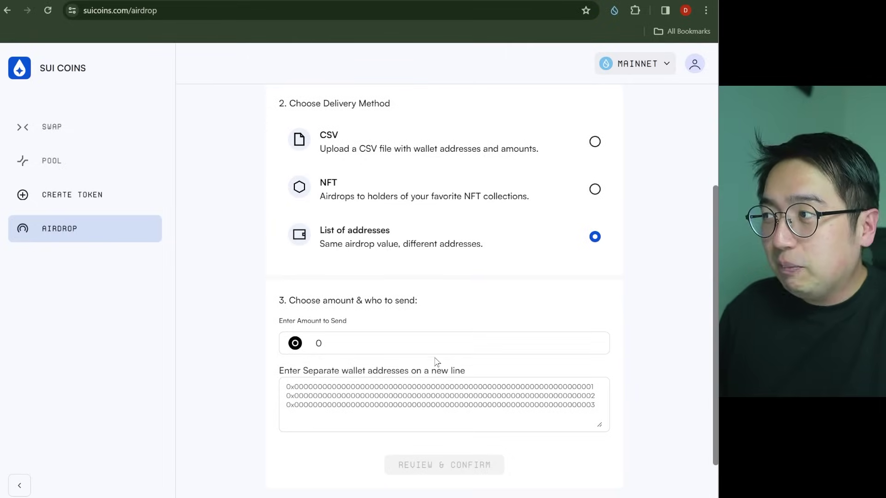
{"action": "left_click", "coordinate": [366, 185]}
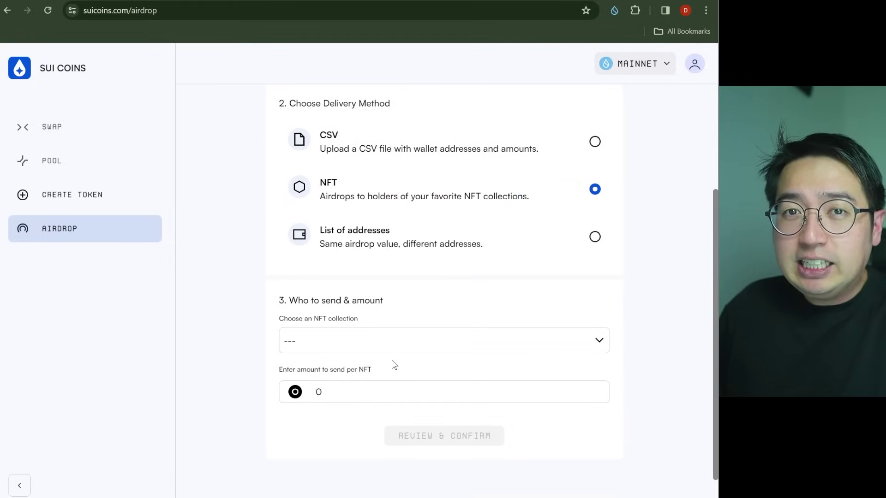
{"action": "left_click", "coordinate": [447, 349]}
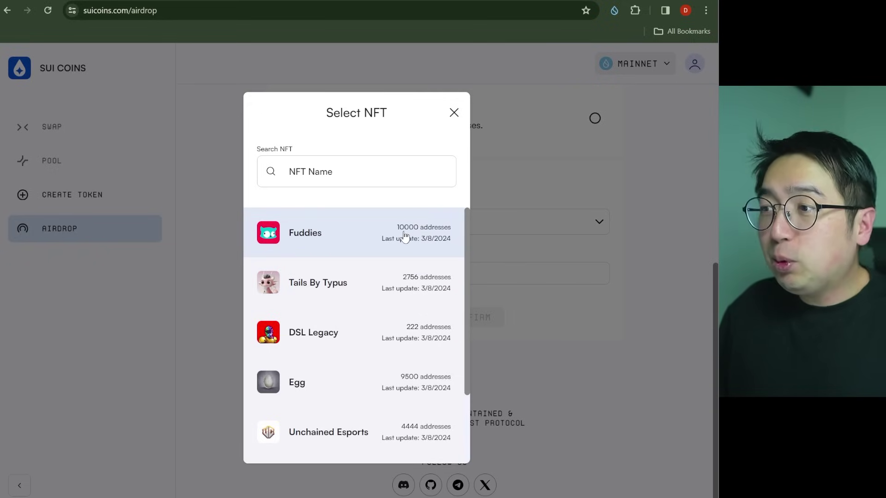
{"action": "scroll", "coordinate": [405, 237], "scroll_direction": "down", "scroll_amount": 2}
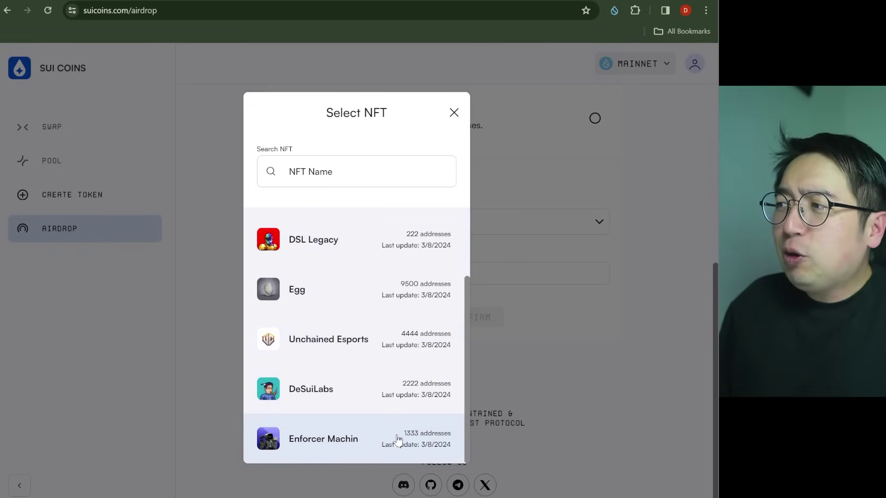
{"action": "scroll", "coordinate": [398, 440], "scroll_direction": "up", "scroll_amount": 1}
{"action": "scroll", "coordinate": [395, 435], "scroll_direction": "up", "scroll_amount": 1}
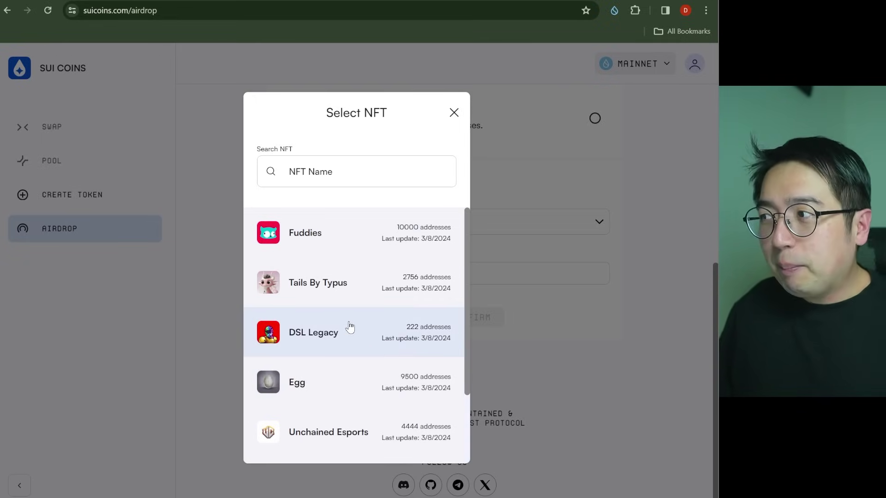
{"action": "scroll", "coordinate": [346, 331], "scroll_direction": "down", "scroll_amount": 2}
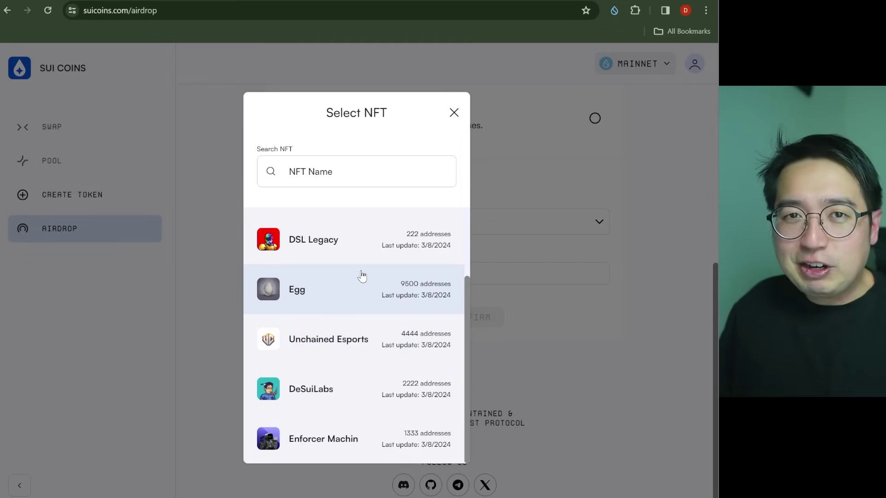
{"action": "scroll", "coordinate": [361, 281], "scroll_direction": "up", "scroll_amount": 2}
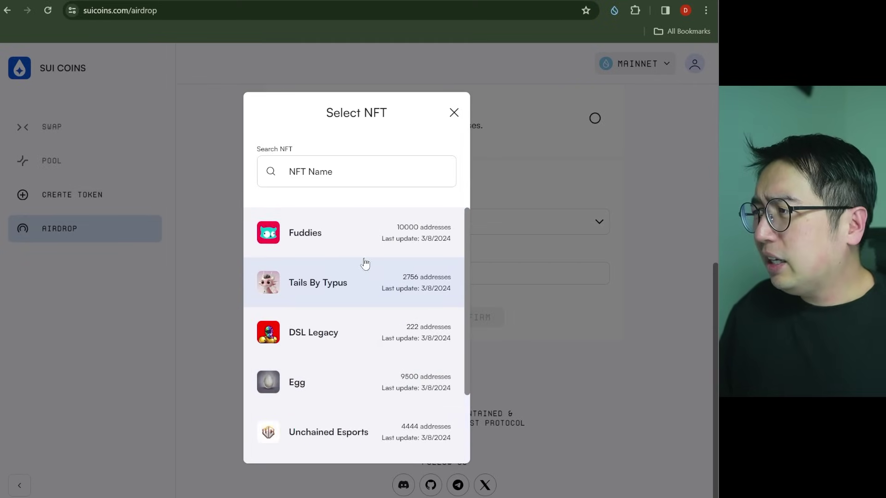
{"action": "left_click", "coordinate": [341, 243]}
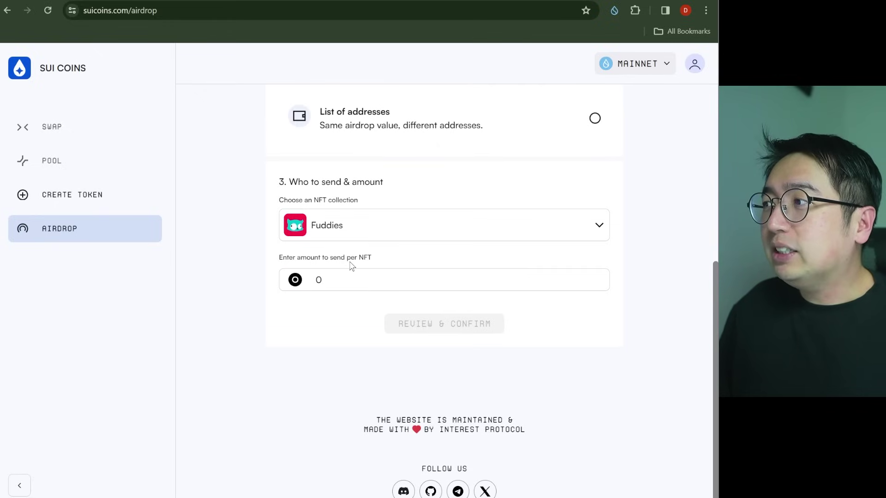
Step: Enter 80085 SDIWH per NFT and review the summary: 10,000 addresses, 50 SUI fee
{"action": "left_click", "coordinate": [320, 279]}
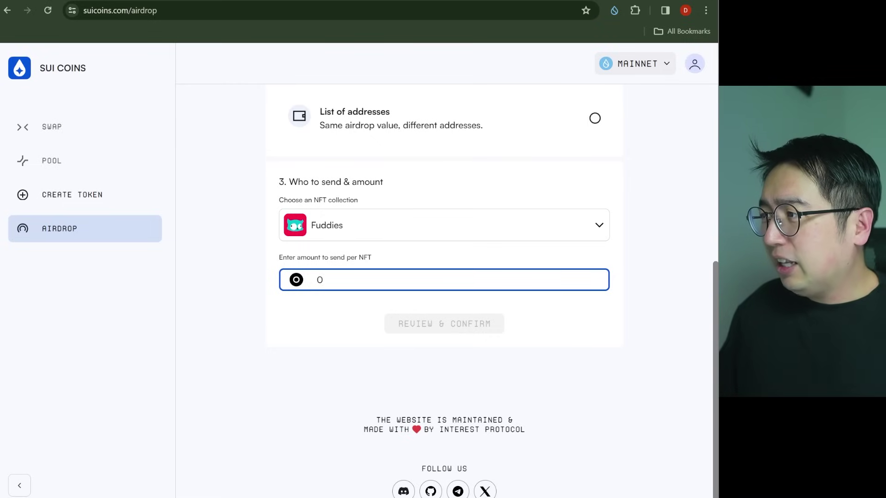
{"action": "type", "text": "1"}
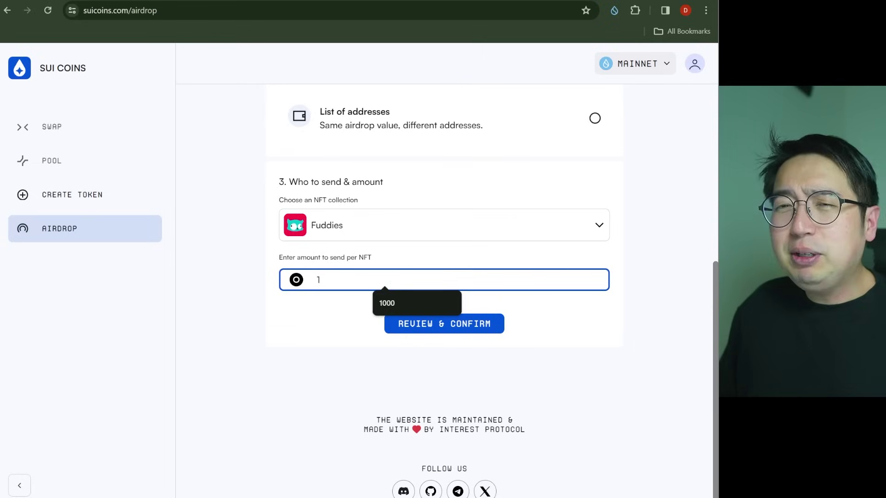
{"action": "key", "text": "BackSpace"}
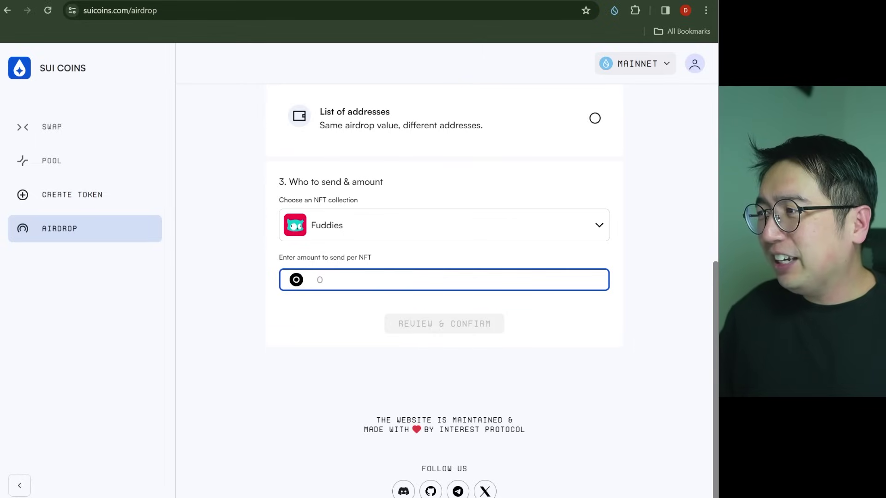
{"action": "type", "text": "8"}
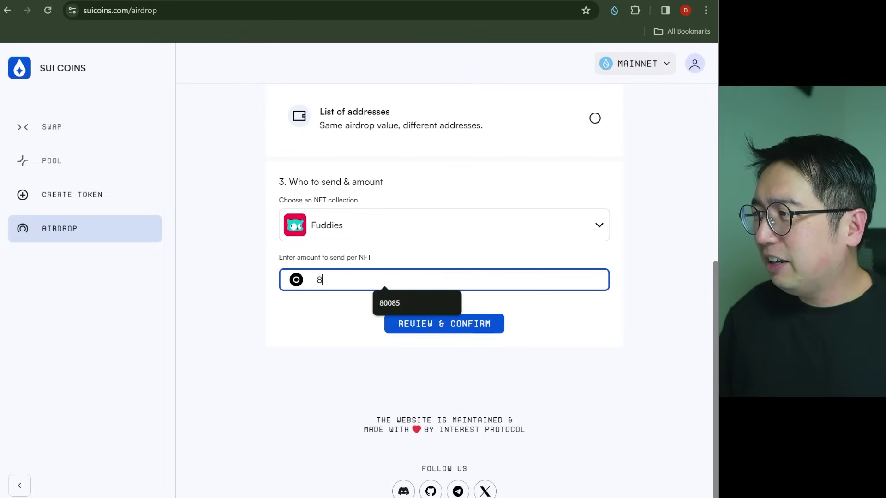
{"action": "type", "text": "00"}
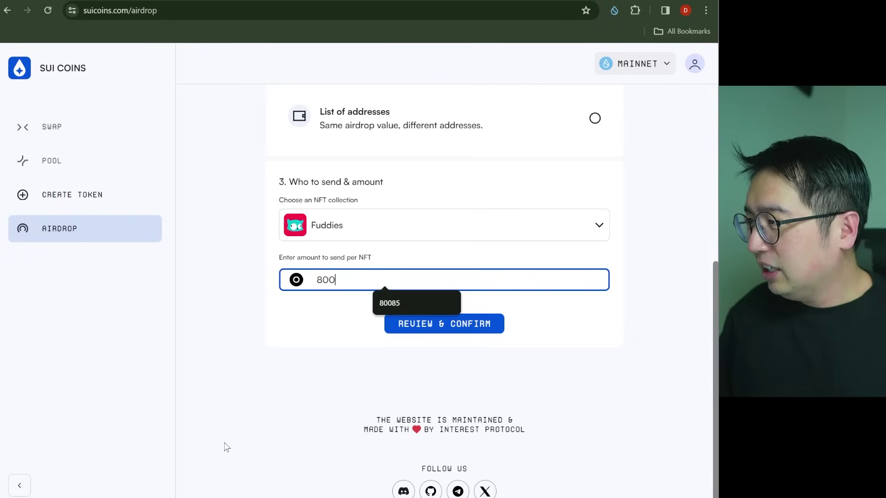
{"action": "type", "text": "85"}
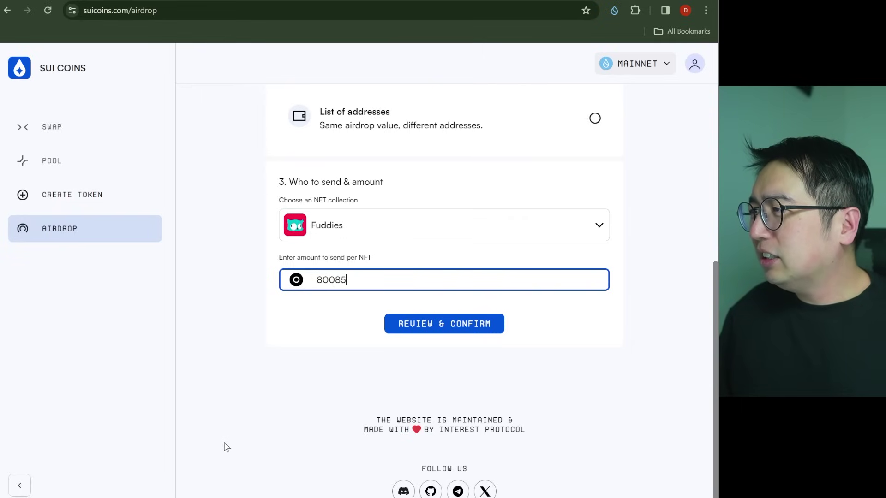
{"action": "left_click", "coordinate": [436, 330]}
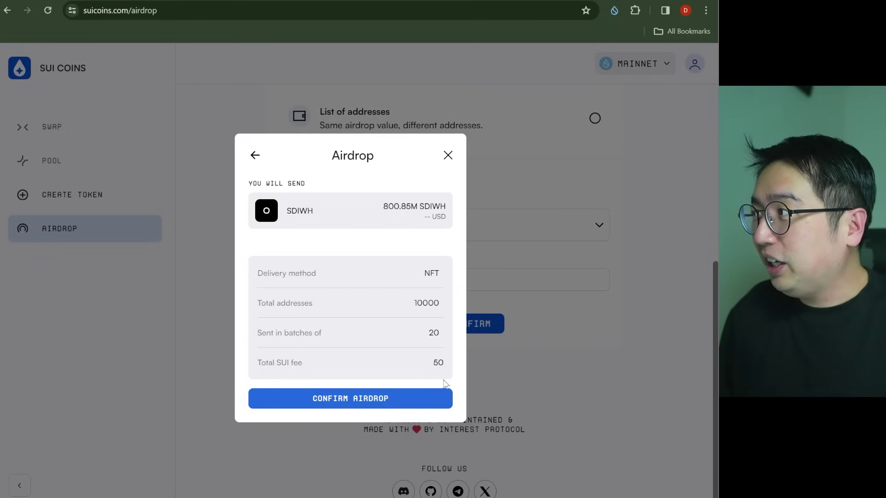
Step: Check the wallet's SUI balance and close the Fuddies airdrop summary
{"action": "left_click", "coordinate": [615, 10]}
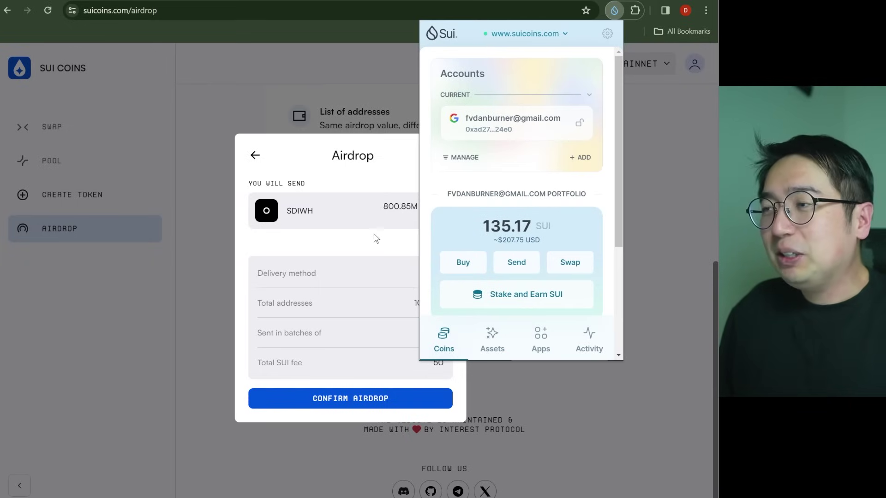
{"action": "left_click", "coordinate": [369, 250]}
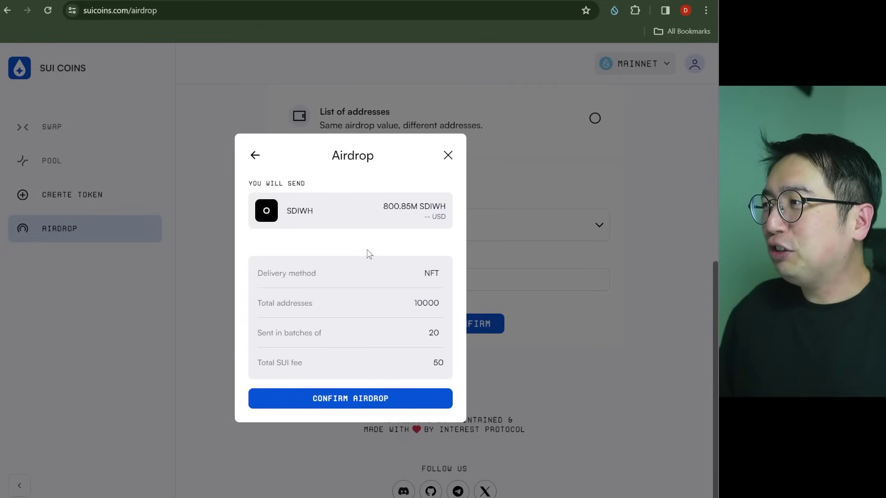
{"action": "left_click", "coordinate": [445, 160]}
Step: Retarget the airdrop to DSL Legacy holders and review: 222 addresses, 17.77M SDIWH, 1.11 SUI fee
{"action": "left_click", "coordinate": [377, 223]}
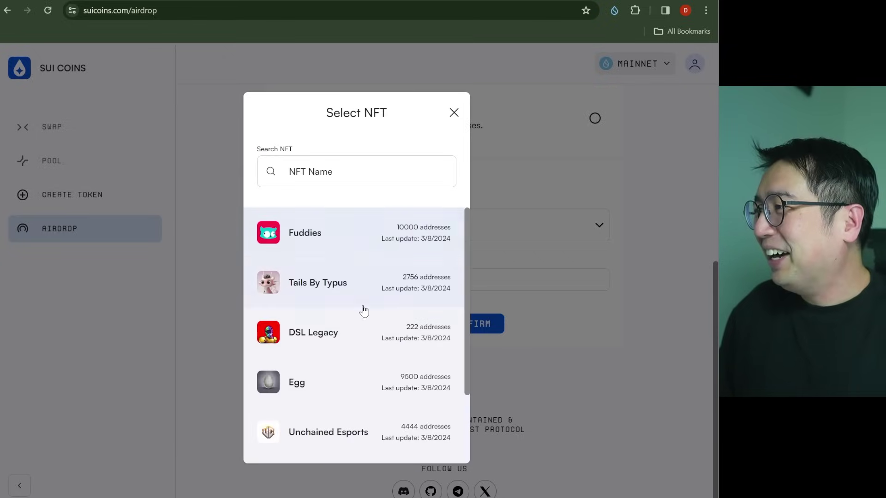
{"action": "left_click", "coordinate": [363, 341]}
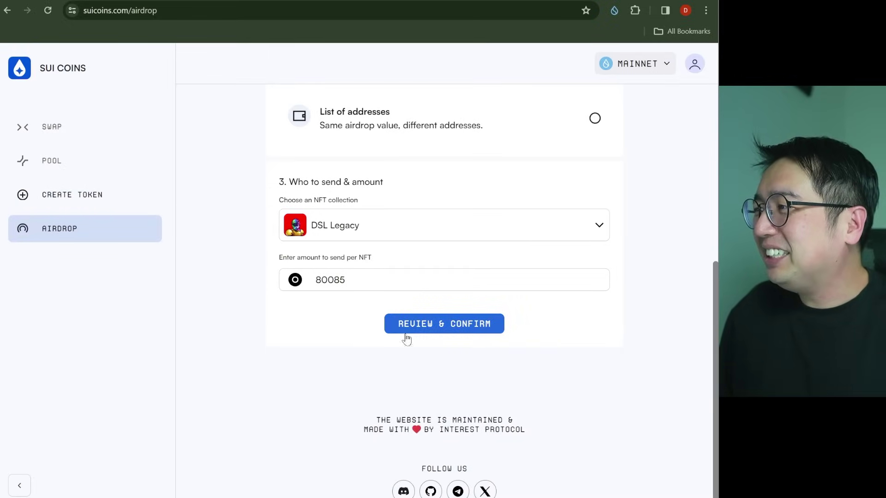
{"action": "left_click", "coordinate": [422, 326]}
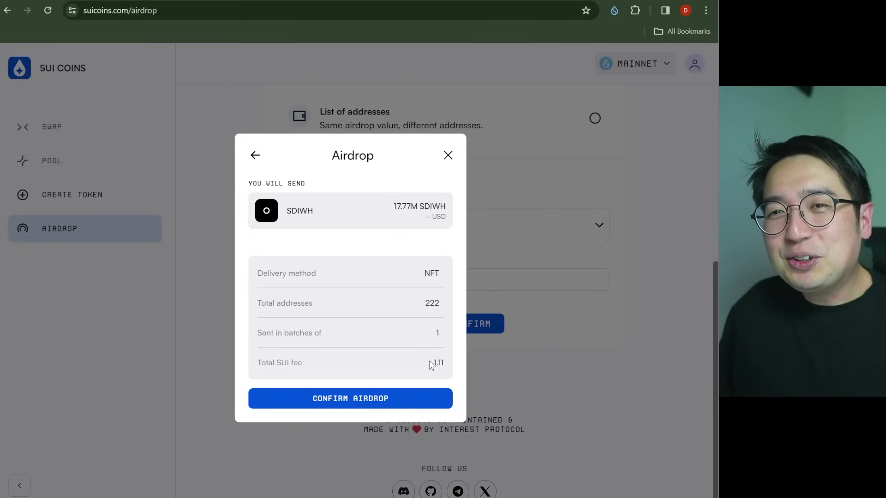
Step: Confirm the DSL Legacy airdrop and approve the 160,170 SDIWH transaction in Sui Wallet
{"action": "left_click", "coordinate": [380, 402]}
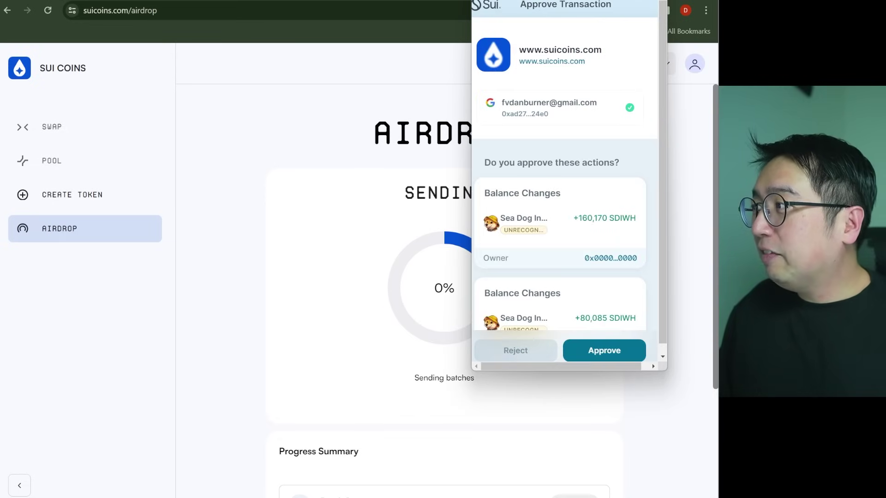
{"action": "left_click_drag", "start_coordinate": [573, 219], "coordinate": [623, 219]}
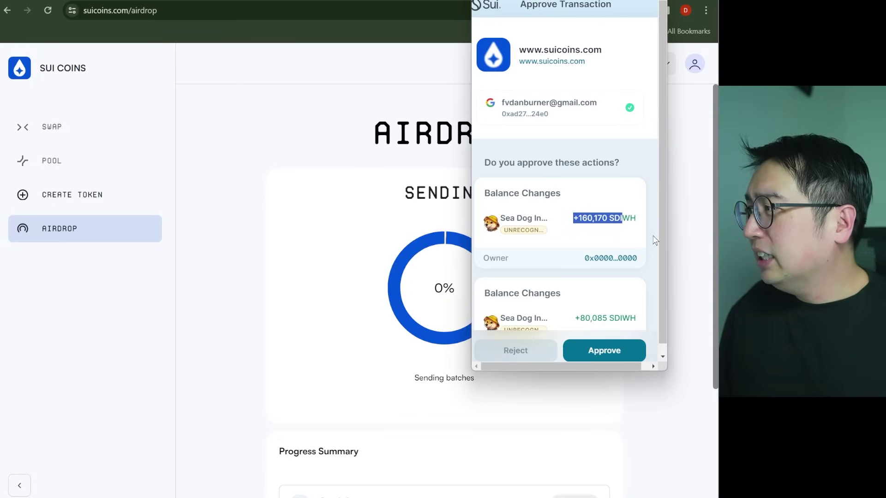
{"action": "scroll", "coordinate": [661, 235], "scroll_direction": "down", "scroll_amount": 3}
{"action": "scroll", "coordinate": [655, 241], "scroll_direction": "down", "scroll_amount": 1}
{"action": "scroll", "coordinate": [651, 239], "scroll_direction": "down", "scroll_amount": 3}
{"action": "scroll", "coordinate": [641, 237], "scroll_direction": "down", "scroll_amount": 1}
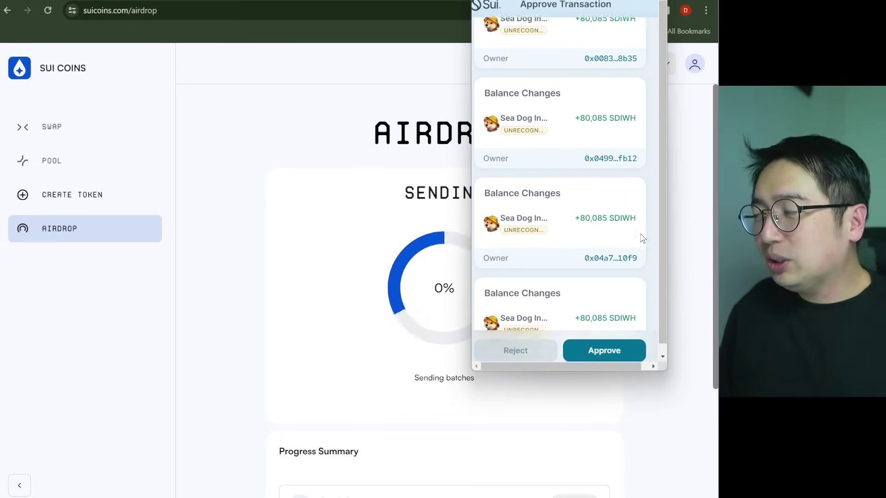
{"action": "scroll", "coordinate": [636, 243], "scroll_direction": "down", "scroll_amount": 3}
{"action": "scroll", "coordinate": [633, 246], "scroll_direction": "down", "scroll_amount": 5}
{"action": "scroll", "coordinate": [634, 246], "scroll_direction": "down", "scroll_amount": 3}
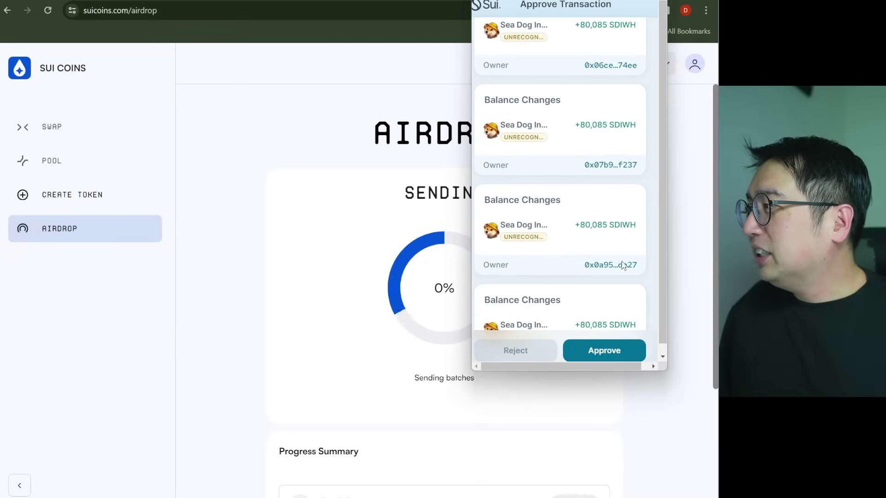
{"action": "left_click", "coordinate": [612, 354]}
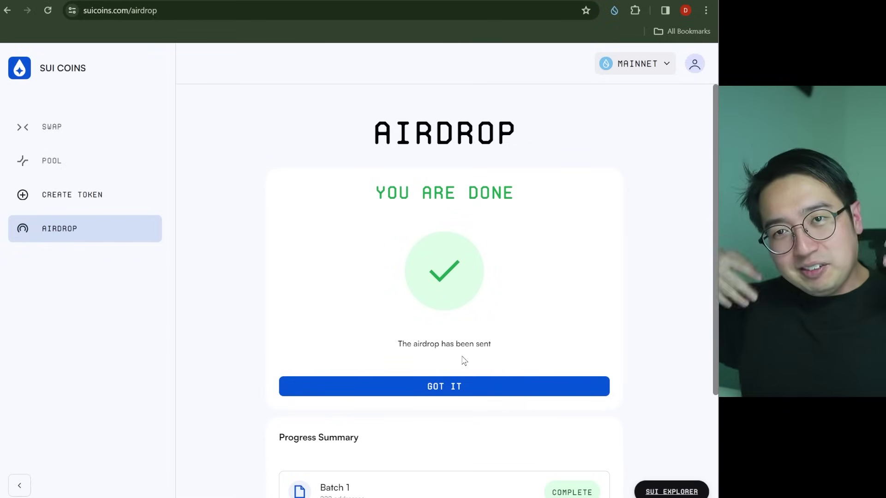
{"action": "scroll", "coordinate": [497, 385], "scroll_direction": "down", "scroll_amount": 2}
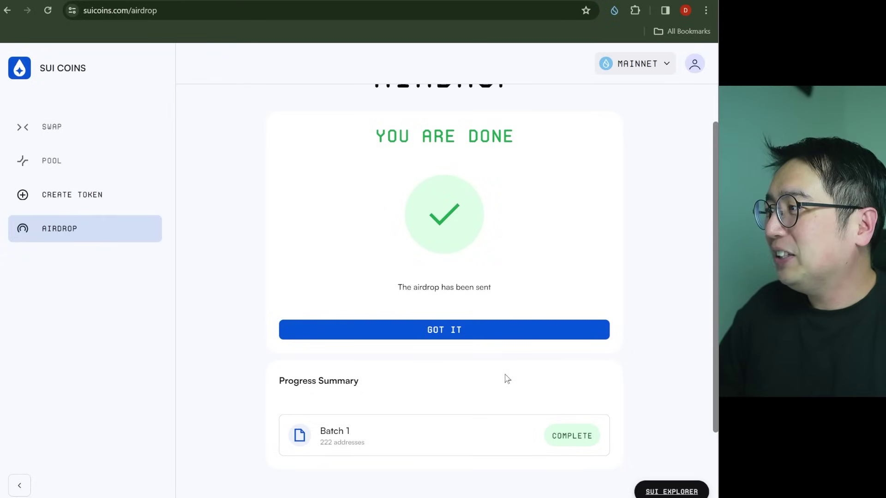
{"action": "scroll", "coordinate": [503, 273], "scroll_direction": "down", "scroll_amount": 3}
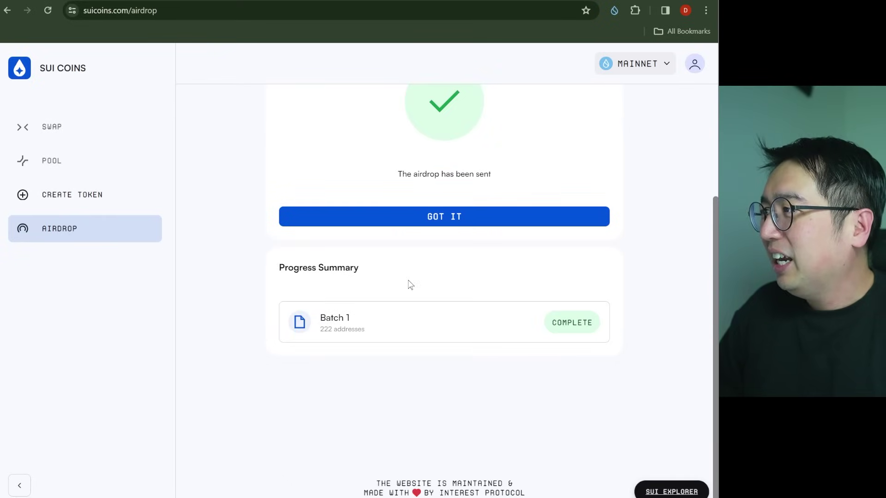
Step: Dismiss the airdrop success summary and copy the connected wallet's address from the account menu
{"action": "left_click", "coordinate": [420, 225]}
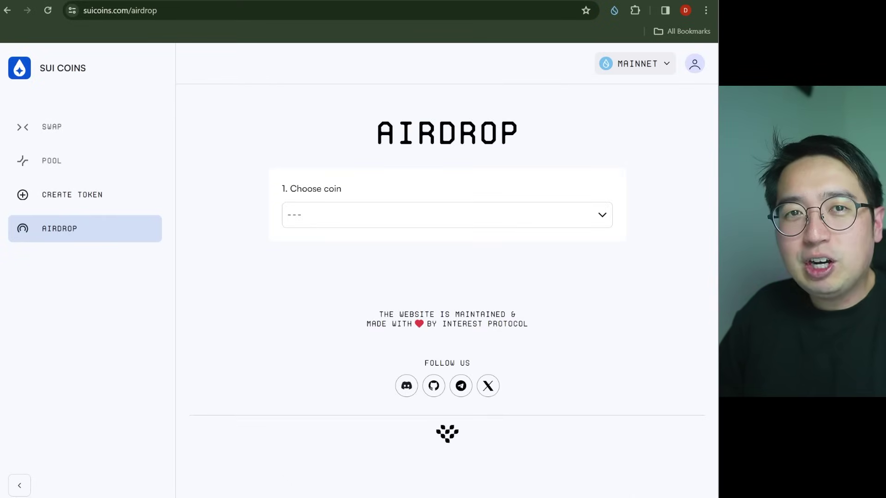
{"action": "left_click", "coordinate": [694, 64]}
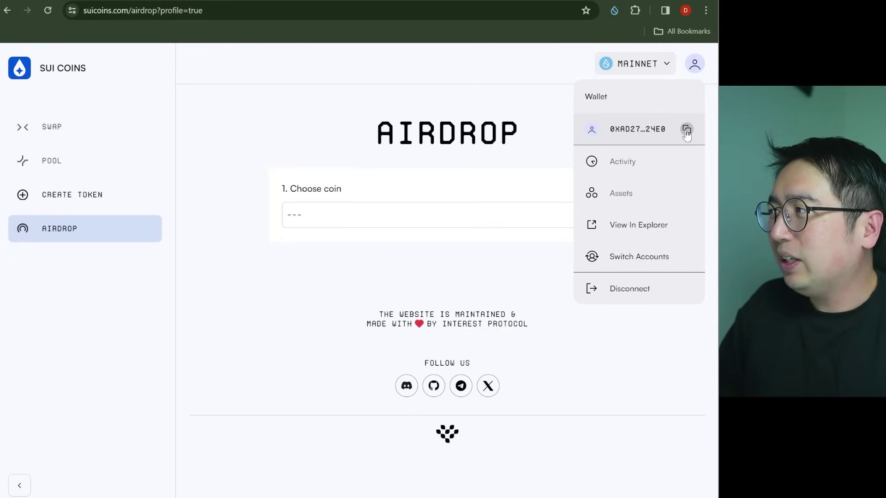
{"action": "left_click", "coordinate": [687, 130]}
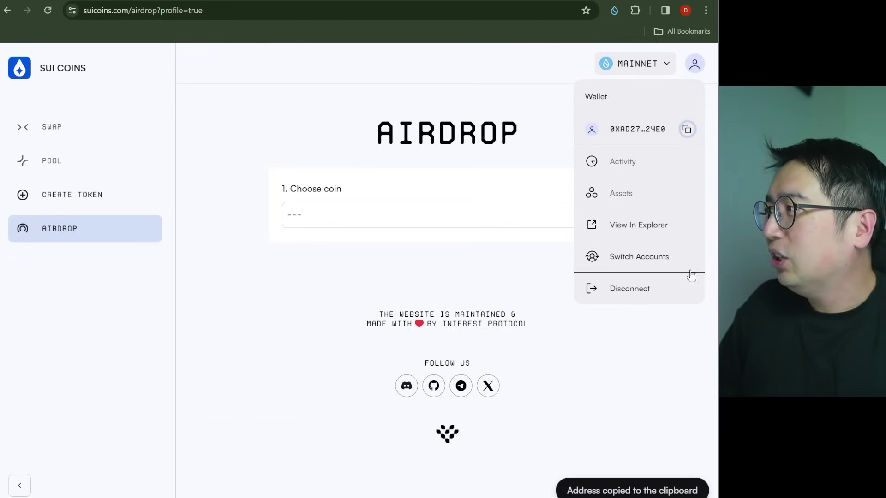
Step: Search the copied address in SuiVision, then open the SDIWH coin page from its Unknown tokens
{"action": "key", "text": "ctrl+k"}
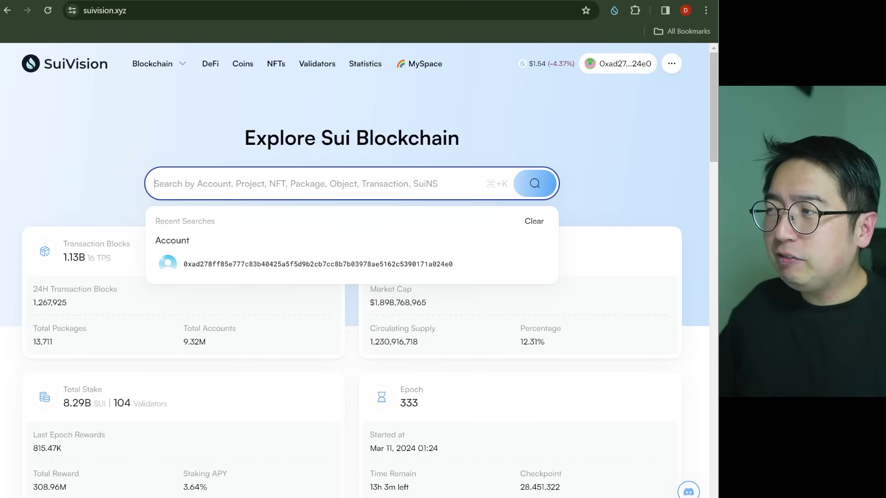
{"action": "key", "text": "ctrl+v"}
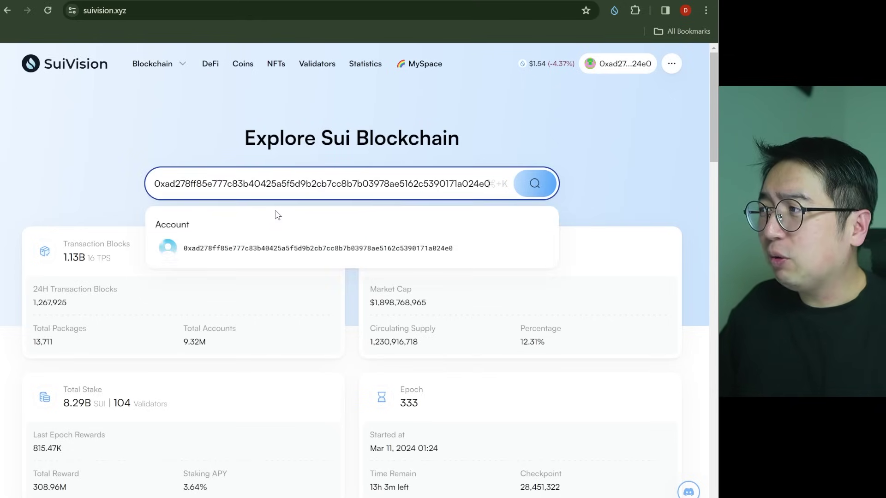
{"action": "left_click", "coordinate": [279, 253]}
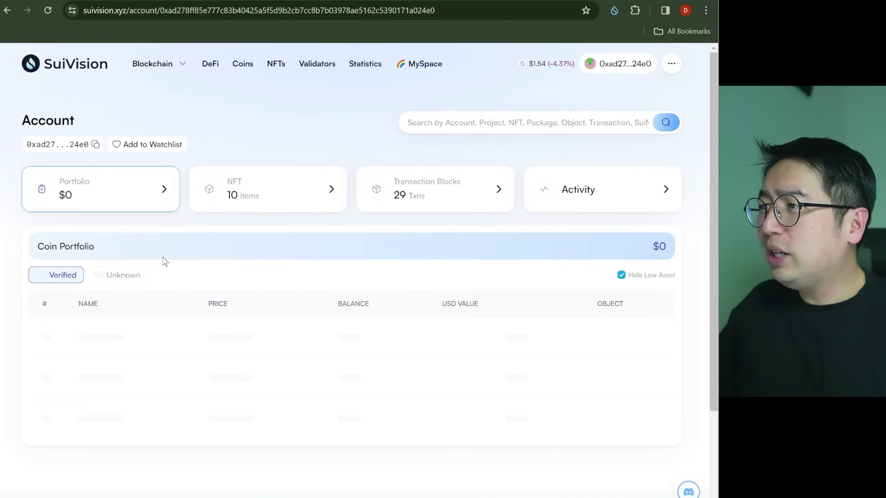
{"action": "scroll", "coordinate": [164, 261], "scroll_direction": "down", "scroll_amount": 1}
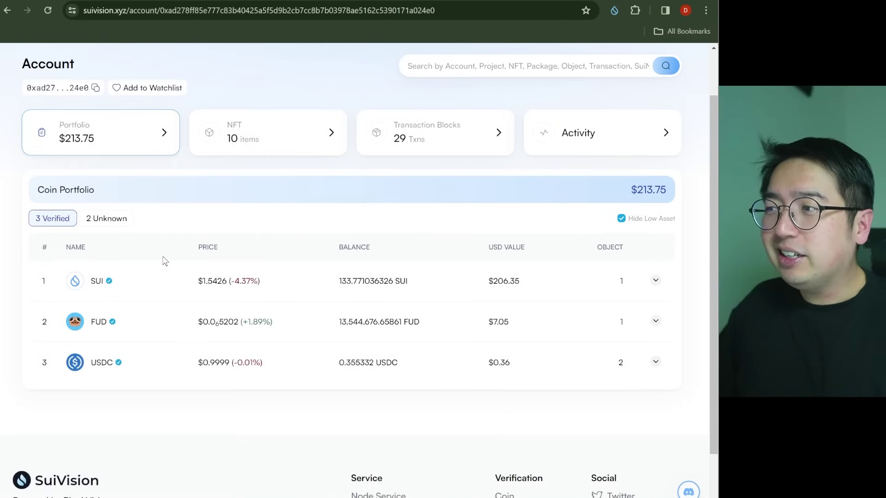
{"action": "left_click", "coordinate": [108, 220]}
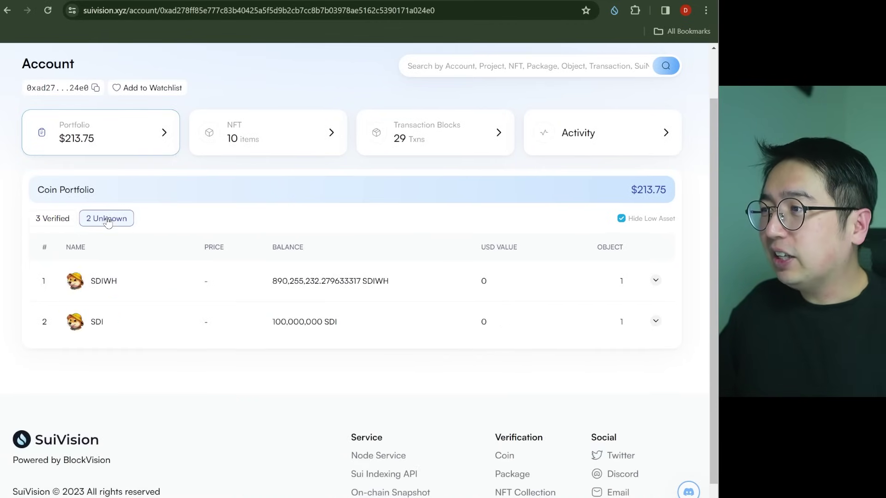
{"action": "left_click", "coordinate": [102, 281]}
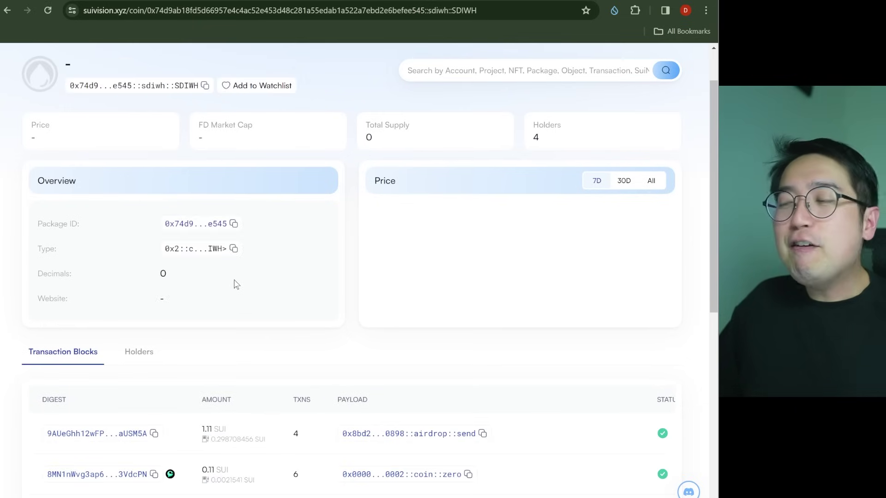
{"action": "scroll", "coordinate": [234, 283], "scroll_direction": "down", "scroll_amount": 1}
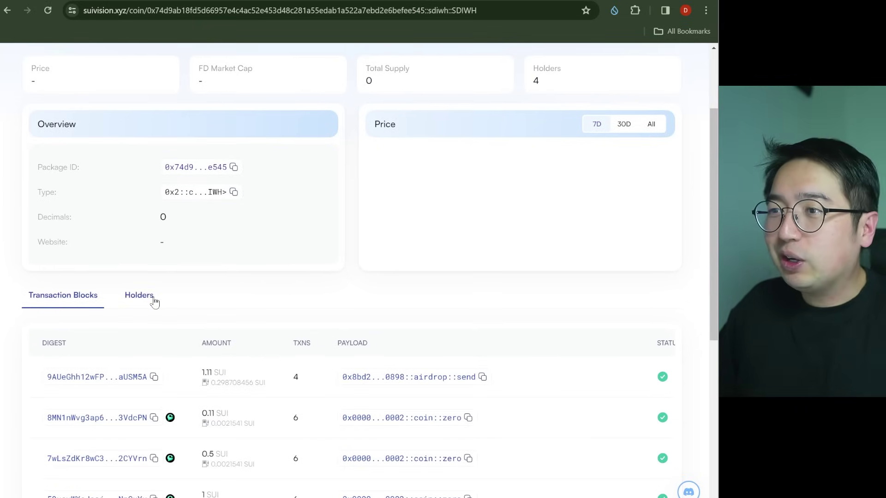
Step: Show the SDIWH Holders list with every airdropped balance
{"action": "left_click", "coordinate": [139, 295]}
{"action": "scroll", "coordinate": [683, 266], "scroll_direction": "down", "scroll_amount": 3}
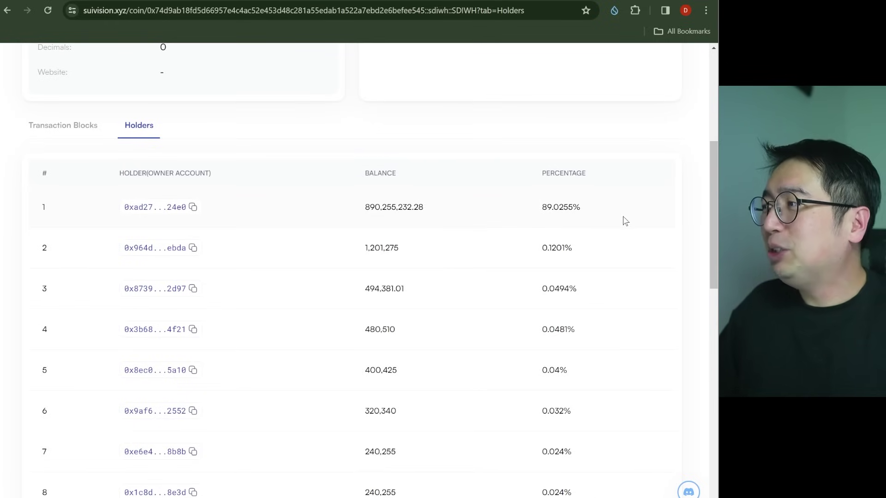
{"action": "scroll", "coordinate": [592, 251], "scroll_direction": "down", "scroll_amount": 3}
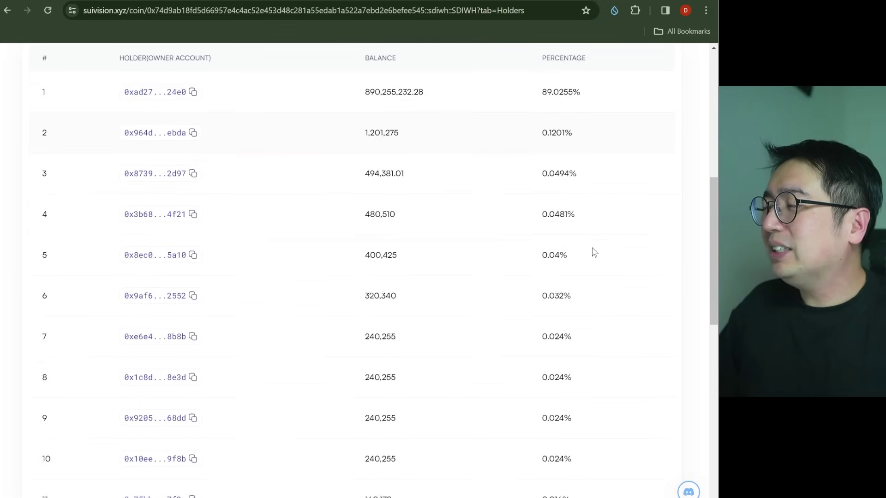
{"action": "scroll", "coordinate": [368, 213], "scroll_direction": "up", "scroll_amount": 3}
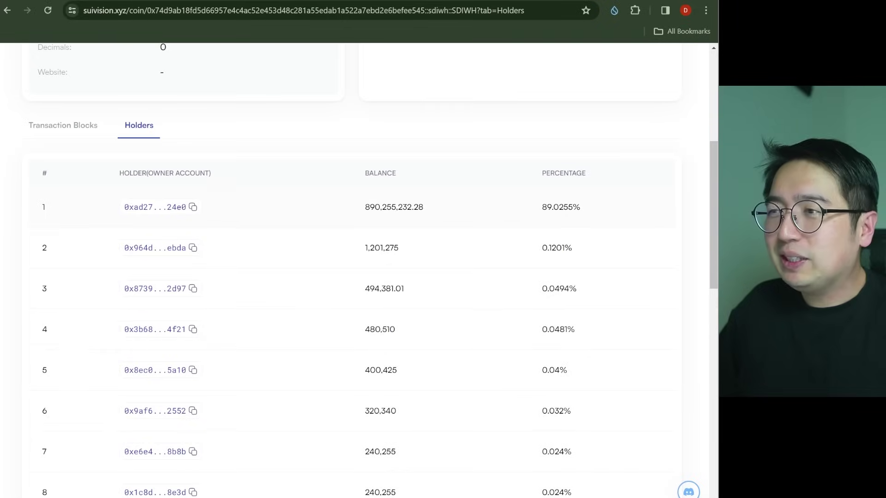
{"action": "scroll", "coordinate": [373, 271], "scroll_direction": "up", "scroll_amount": 1}
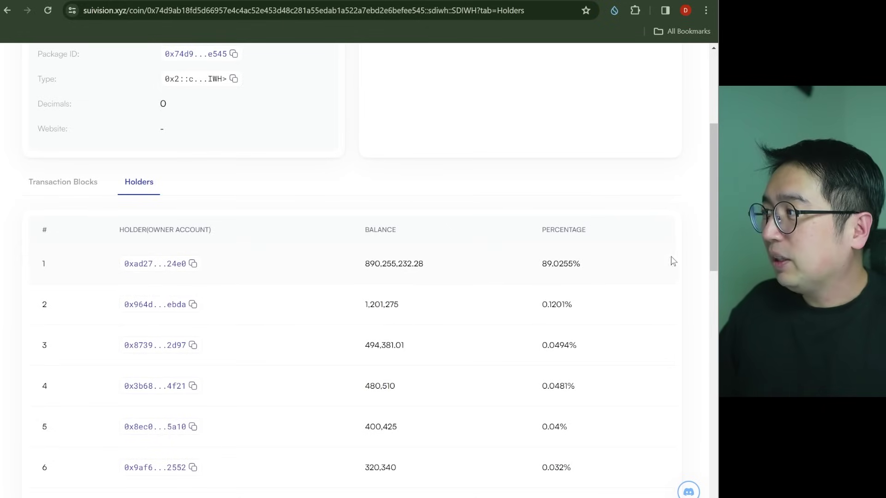
{"action": "scroll", "coordinate": [670, 260], "scroll_direction": "down", "scroll_amount": 1}
{"action": "scroll", "coordinate": [679, 253], "scroll_direction": "down", "scroll_amount": 3}
{"action": "scroll", "coordinate": [634, 263], "scroll_direction": "down", "scroll_amount": 2}
{"action": "scroll", "coordinate": [536, 259], "scroll_direction": "down", "scroll_amount": 3}
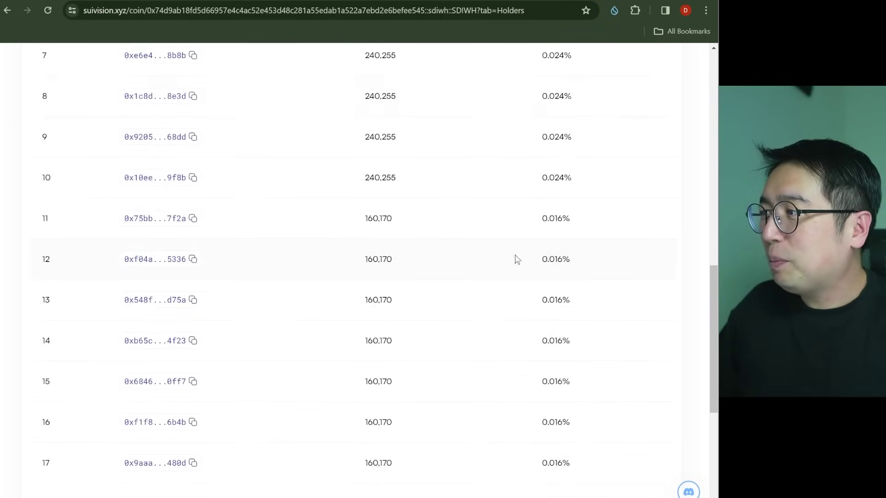
{"action": "scroll", "coordinate": [515, 259], "scroll_direction": "down", "scroll_amount": 2}
{"action": "scroll", "coordinate": [512, 259], "scroll_direction": "down", "scroll_amount": 3}
{"action": "scroll", "coordinate": [489, 287], "scroll_direction": "down", "scroll_amount": 3}
{"action": "scroll", "coordinate": [473, 298], "scroll_direction": "down", "scroll_amount": 3}
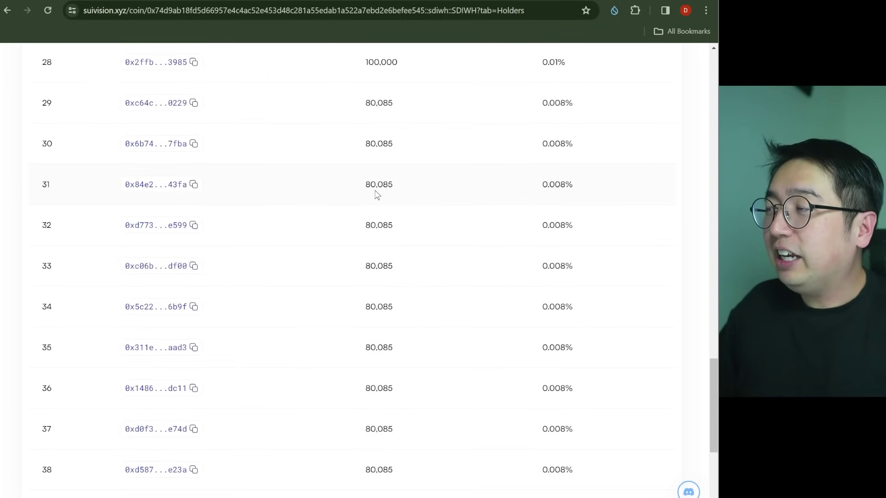
{"action": "scroll", "coordinate": [375, 195], "scroll_direction": "up", "scroll_amount": 2}
{"action": "scroll", "coordinate": [392, 214], "scroll_direction": "up", "scroll_amount": 1}
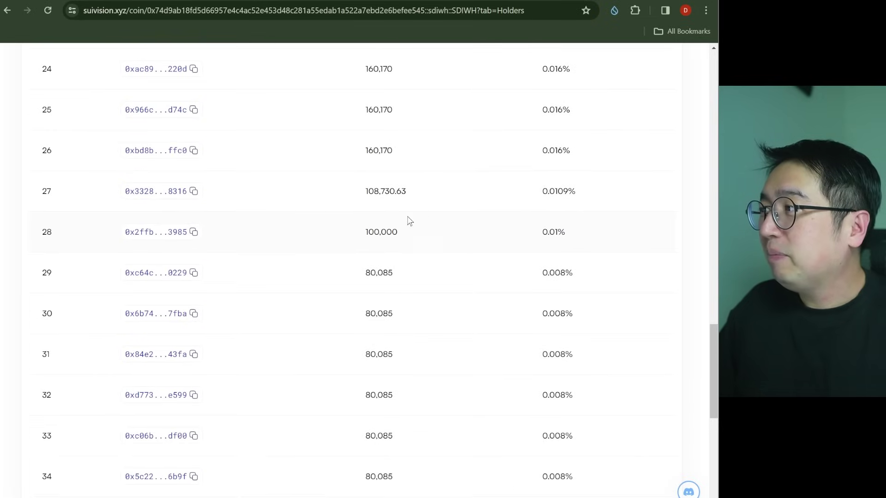
{"action": "scroll", "coordinate": [416, 204], "scroll_direction": "up", "scroll_amount": 1}
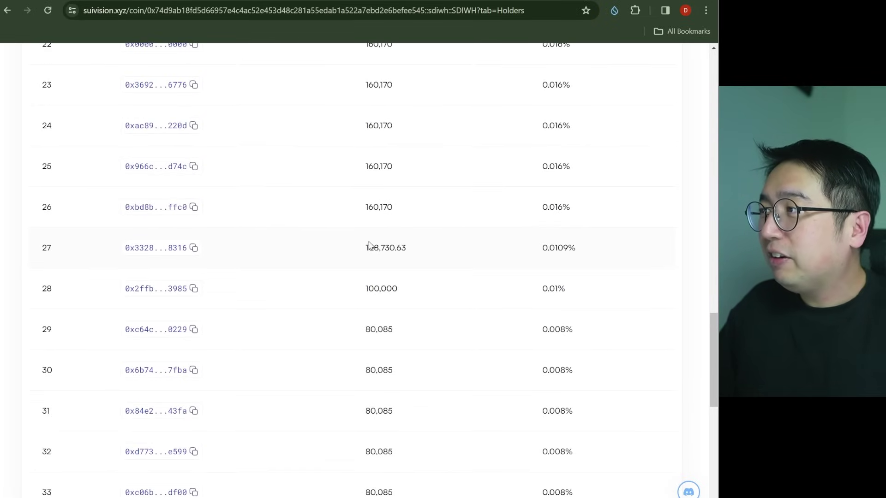
{"action": "scroll", "coordinate": [369, 244], "scroll_direction": "up", "scroll_amount": 1}
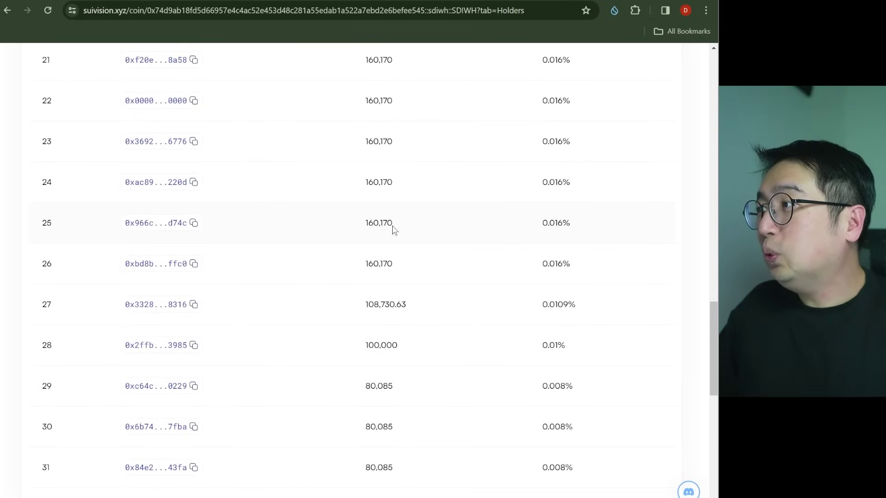
{"action": "scroll", "coordinate": [485, 243], "scroll_direction": "up", "scroll_amount": 15}
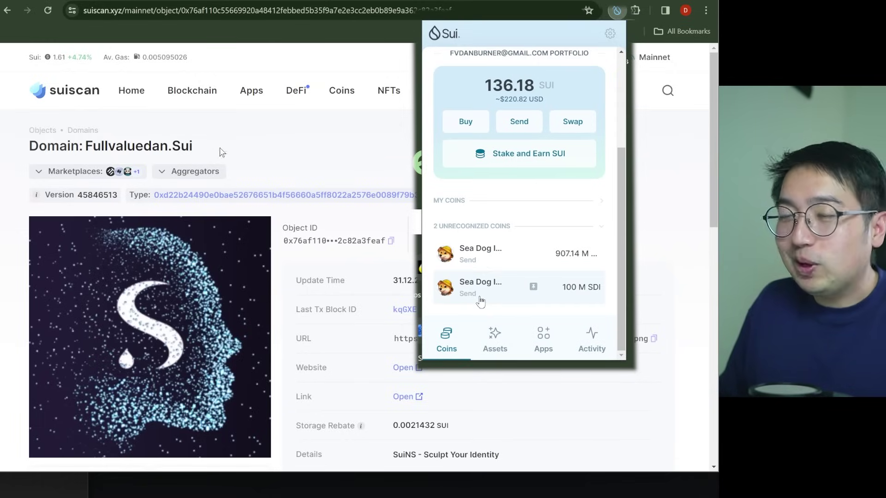
Step: Send 100,000 Sea Dog SDIWH to fullvaluedan.sui and bring it up for review
{"action": "left_click", "coordinate": [485, 255]}
{"action": "type", "text": "1"}
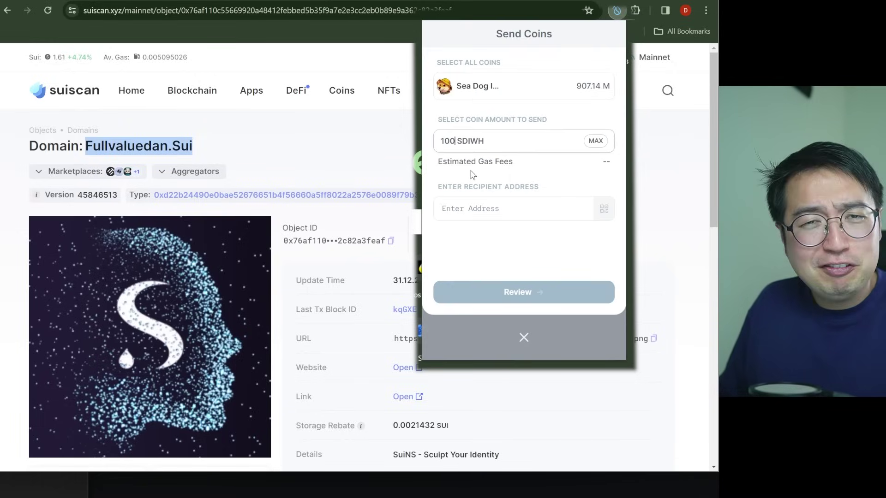
{"action": "type", "text": "000"}
{"action": "left_click", "coordinate": [512, 209]}
{"action": "type", "text": "fullvaluedan."}
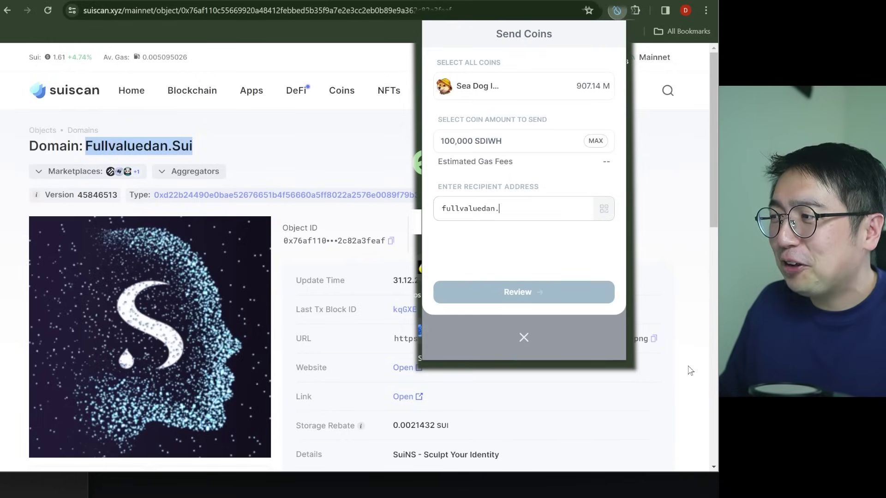
{"action": "type", "text": "sui"}
{"action": "left_click", "coordinate": [584, 292]}
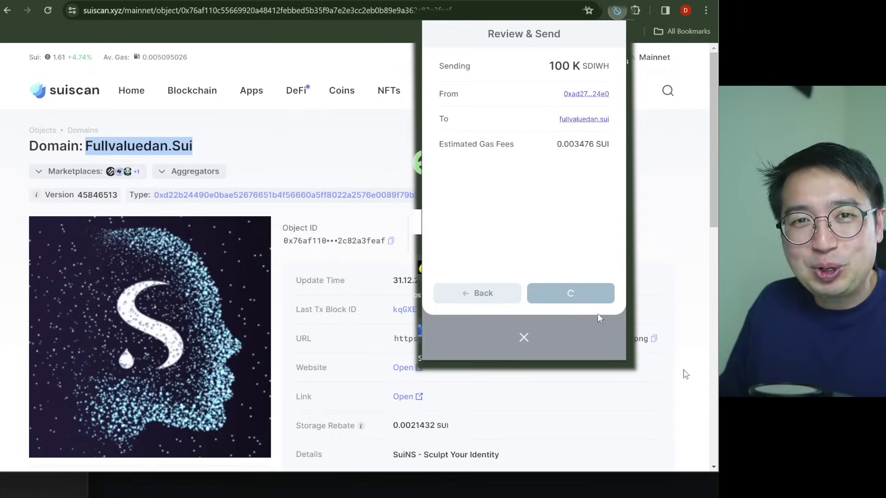